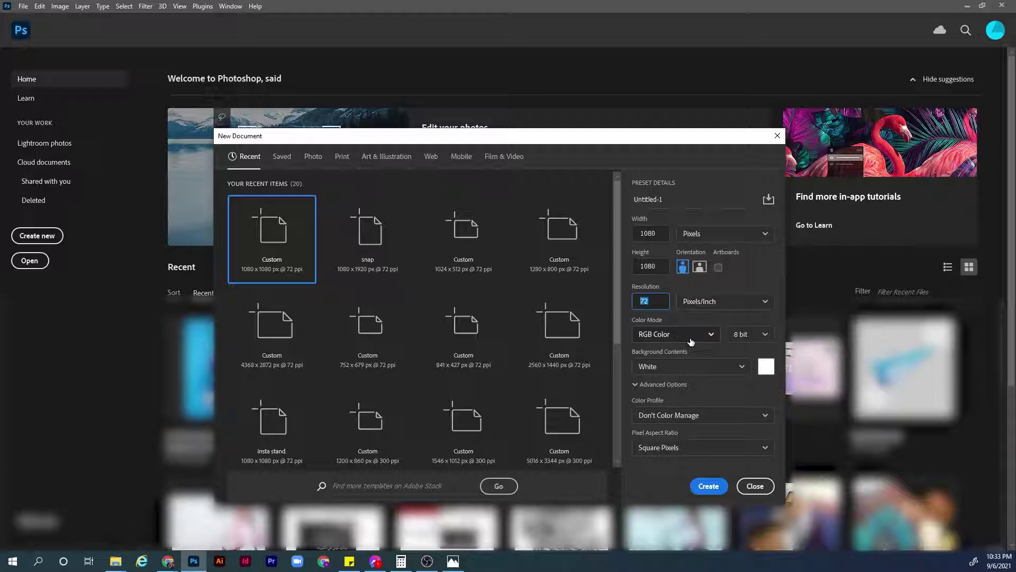
Create a 1080 × 1080 px, 72 ppi RGB document with a white background and embed school-girl.png in it.
{"action": "left_click", "coordinate": [712, 486]}
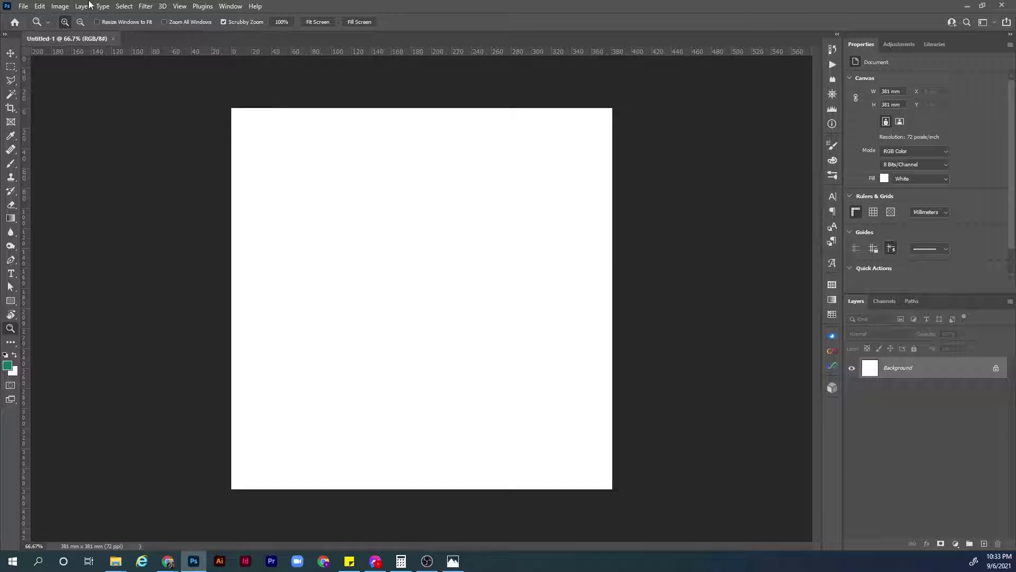
{"action": "left_click", "coordinate": [24, 6]}
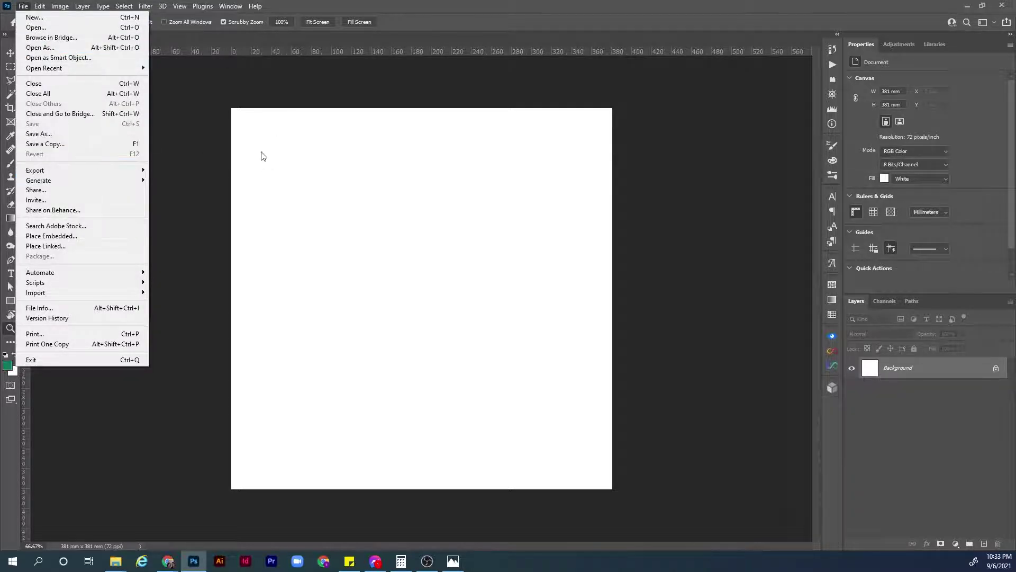
{"action": "left_click", "coordinate": [248, 130]}
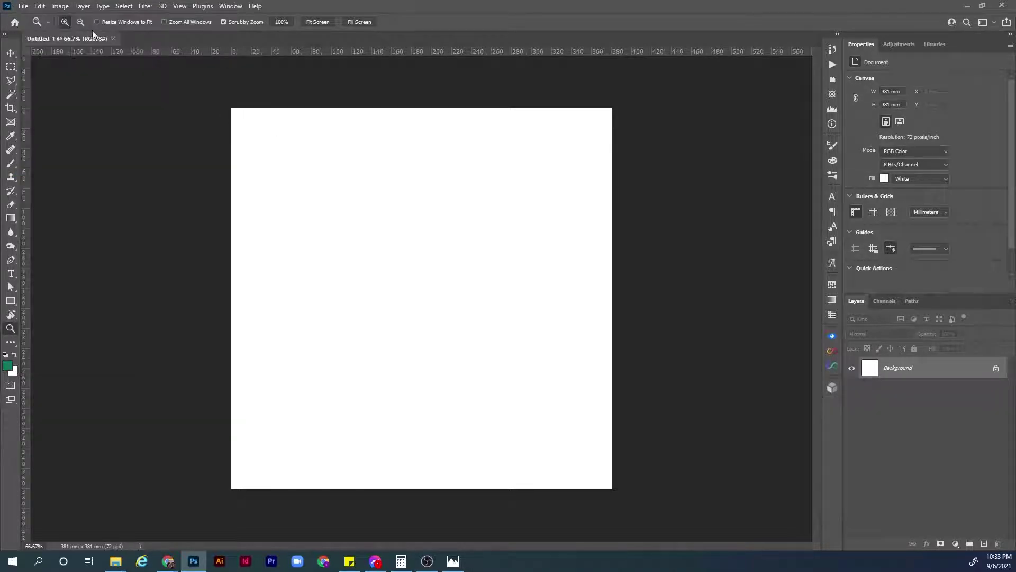
{"action": "left_click", "coordinate": [23, 6]}
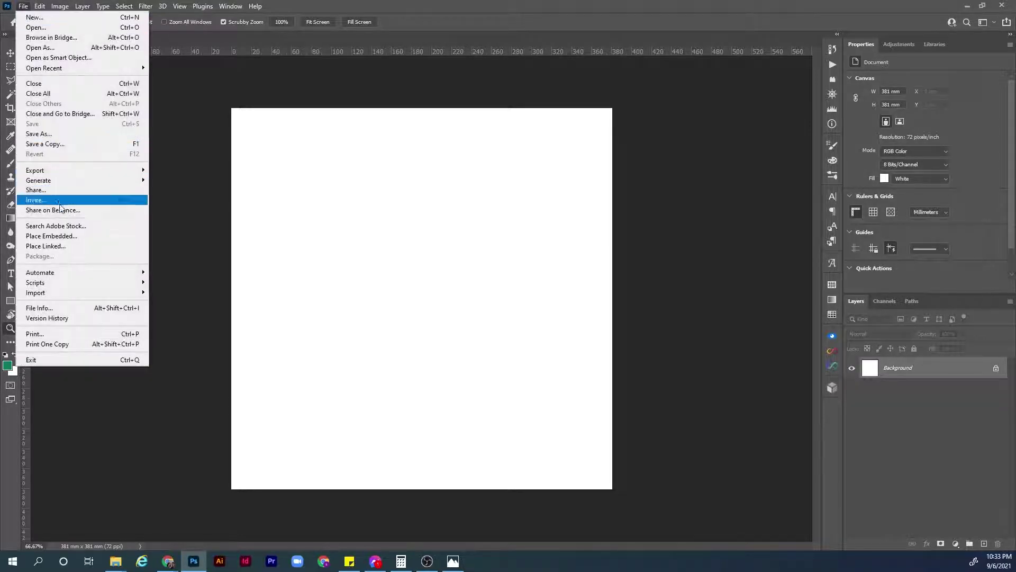
{"action": "left_click", "coordinate": [60, 234]}
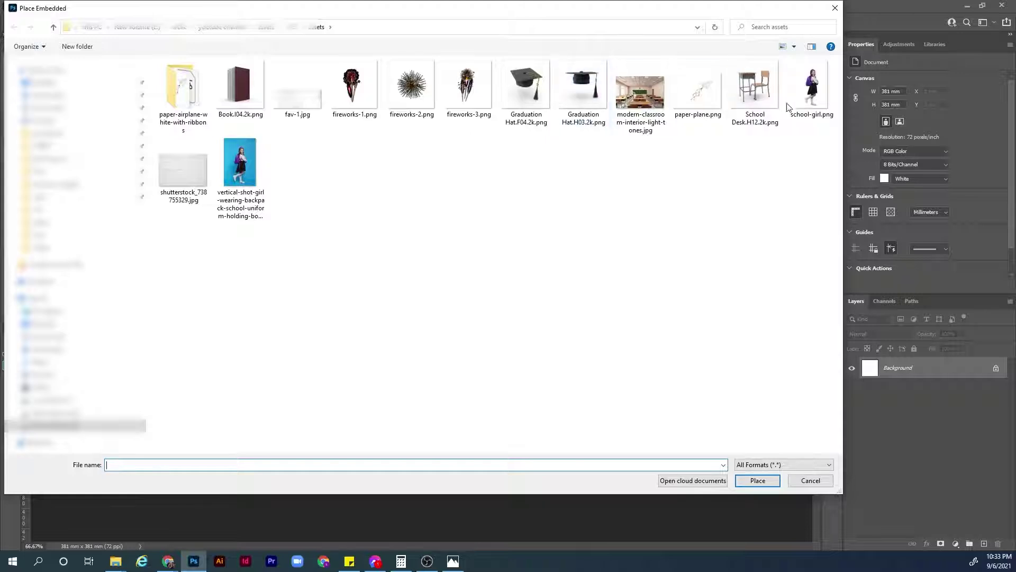
{"action": "left_click", "coordinate": [813, 106]}
{"action": "double_click", "coordinate": [813, 106]}
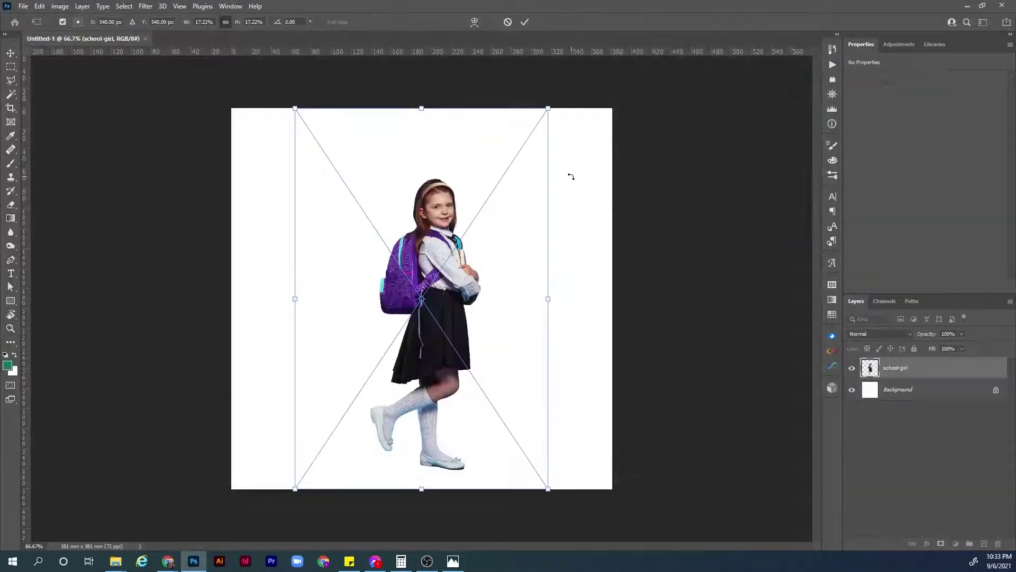
Shrink the placed girl image to about 12.56%, move it up slightly and flip it horizontally.
{"action": "left_click_drag", "start_coordinate": [551, 299], "coordinate": [513, 299]}
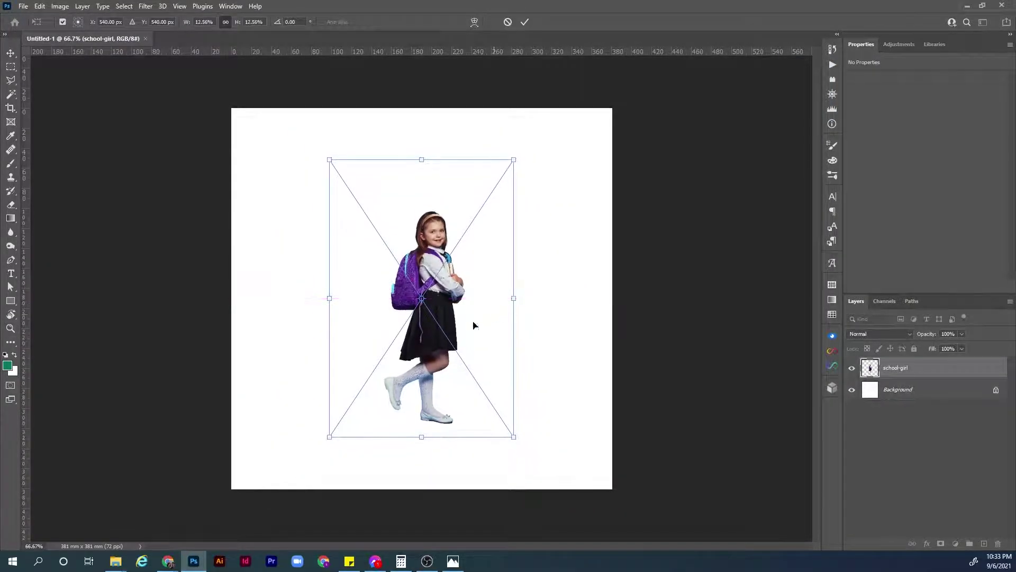
{"action": "left_click_drag", "start_coordinate": [440, 344], "coordinate": [453, 306]}
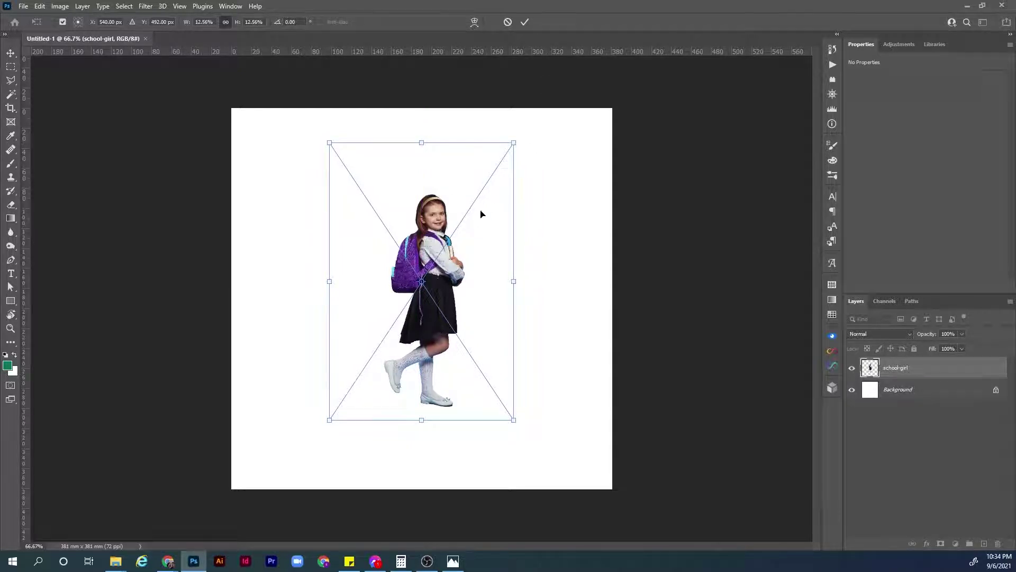
{"action": "right_click", "coordinate": [479, 245]}
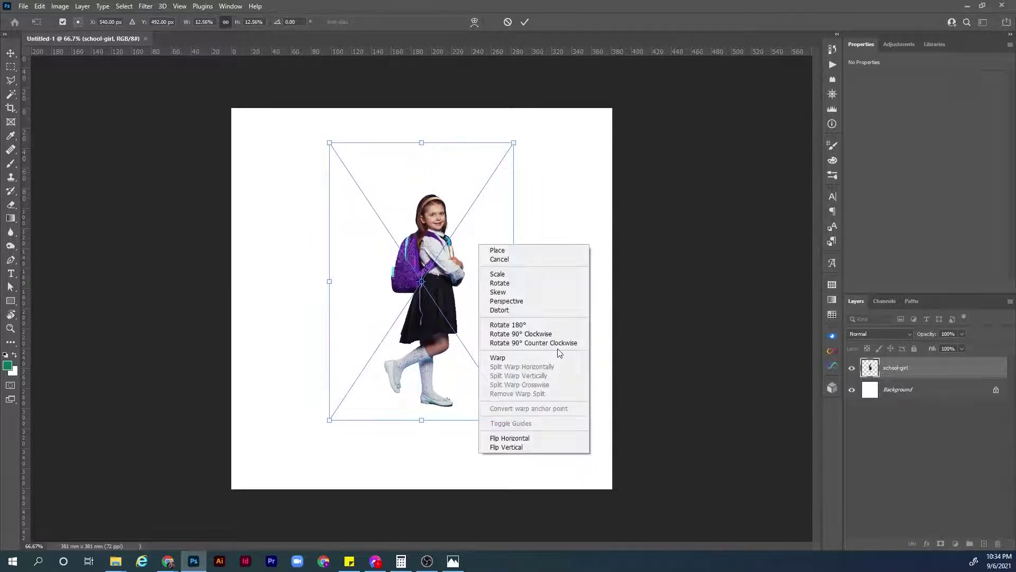
{"action": "left_click", "coordinate": [535, 442]}
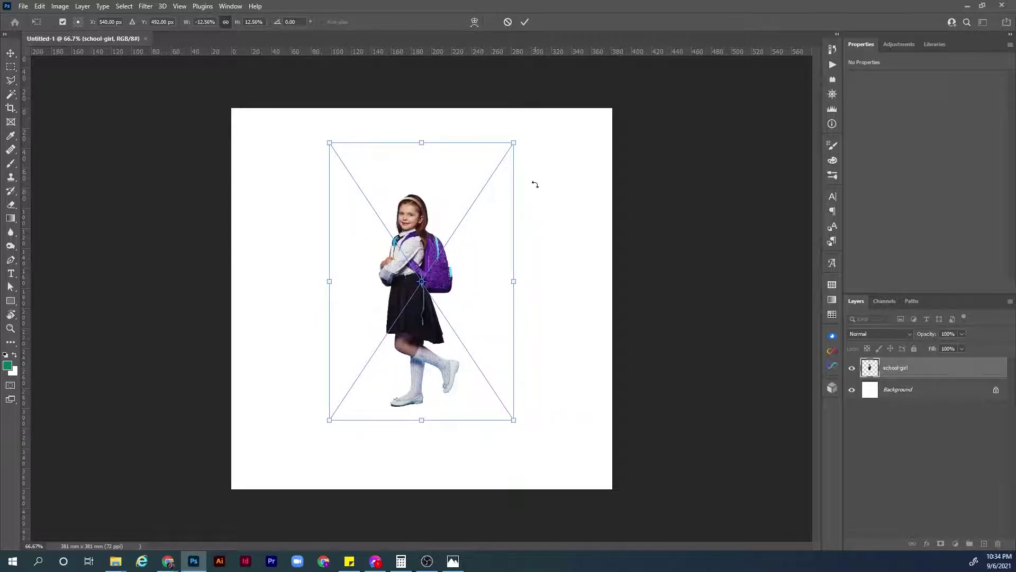
Scale the girl down to about 8.5% and place her slightly left of the canvas centre.
{"action": "left_click_drag", "start_coordinate": [517, 143], "coordinate": [454, 232]}
{"action": "left_click_drag", "start_coordinate": [427, 341], "coordinate": [419, 318]}
{"action": "key", "text": "Return"}
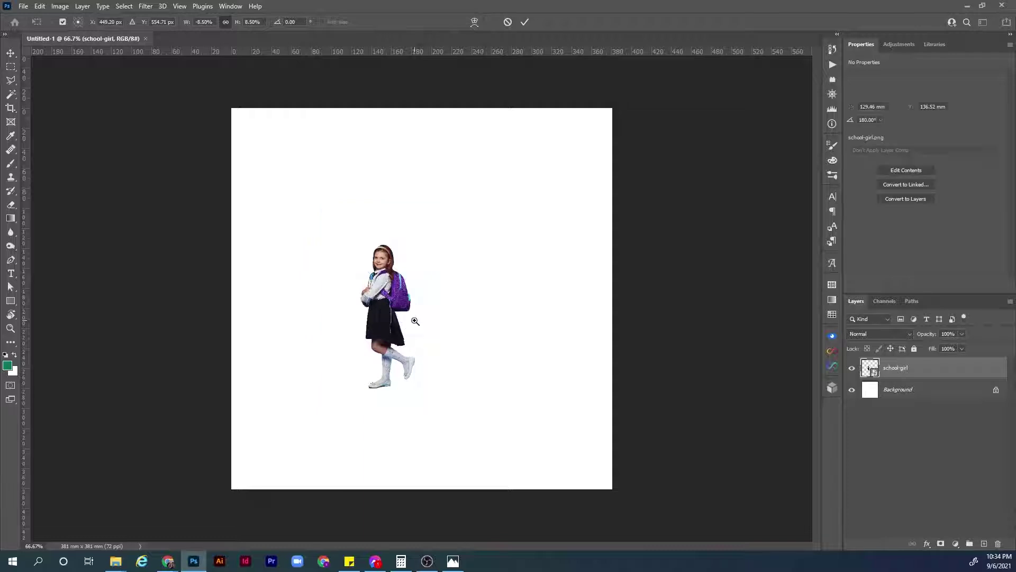
{"action": "key", "text": "z"}
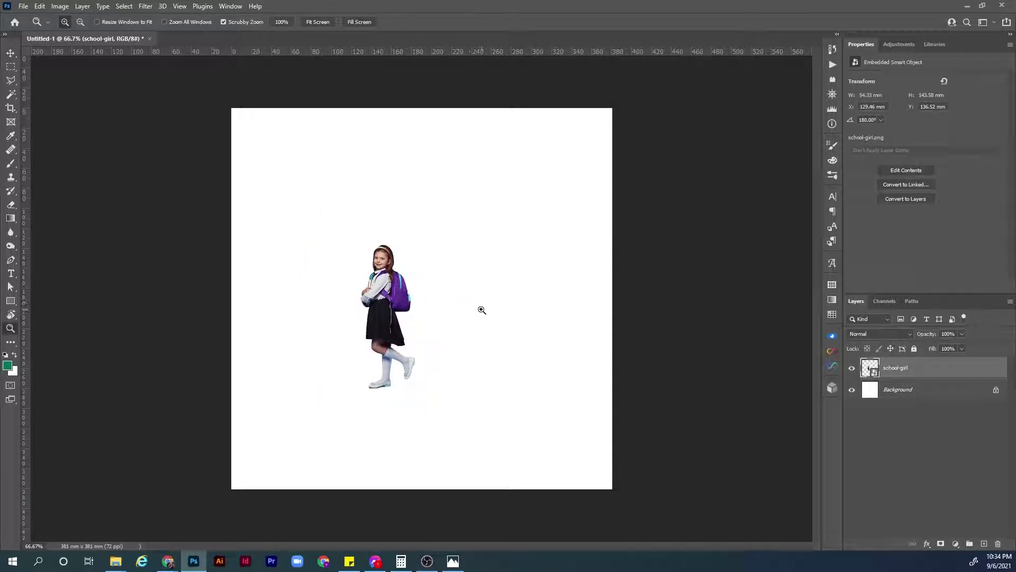
Add a dark purple (3e215f) Solid Color fill layer directly above the Background, starting from the backpack's colour.
{"action": "left_click", "coordinate": [949, 394]}
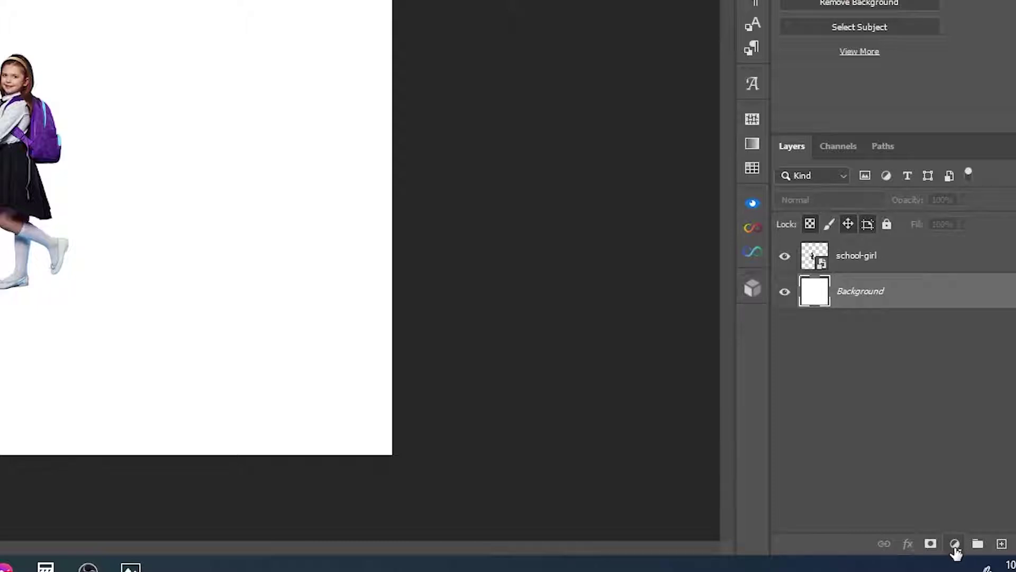
{"action": "left_click", "coordinate": [956, 550]}
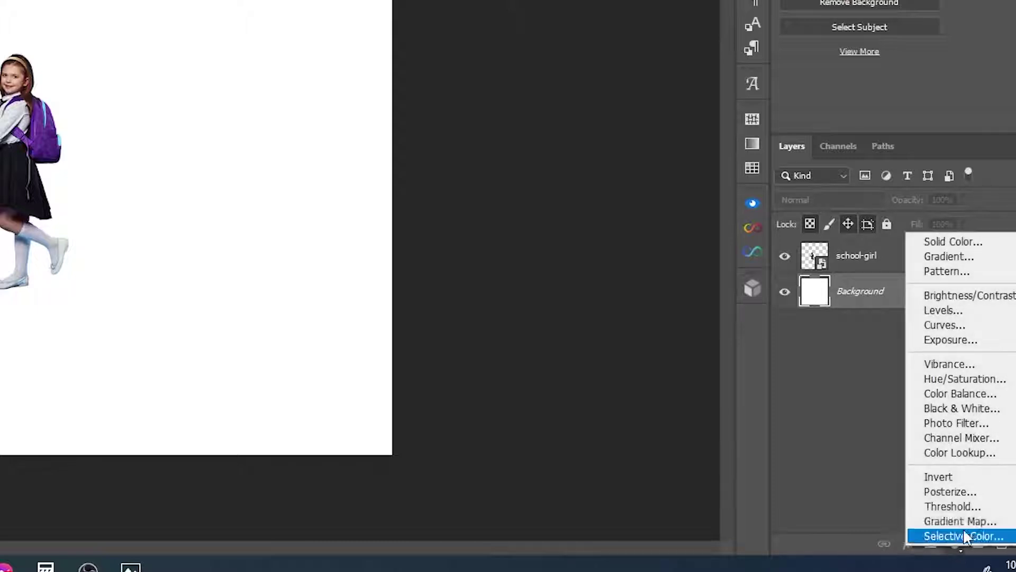
{"action": "left_click", "coordinate": [1006, 242]}
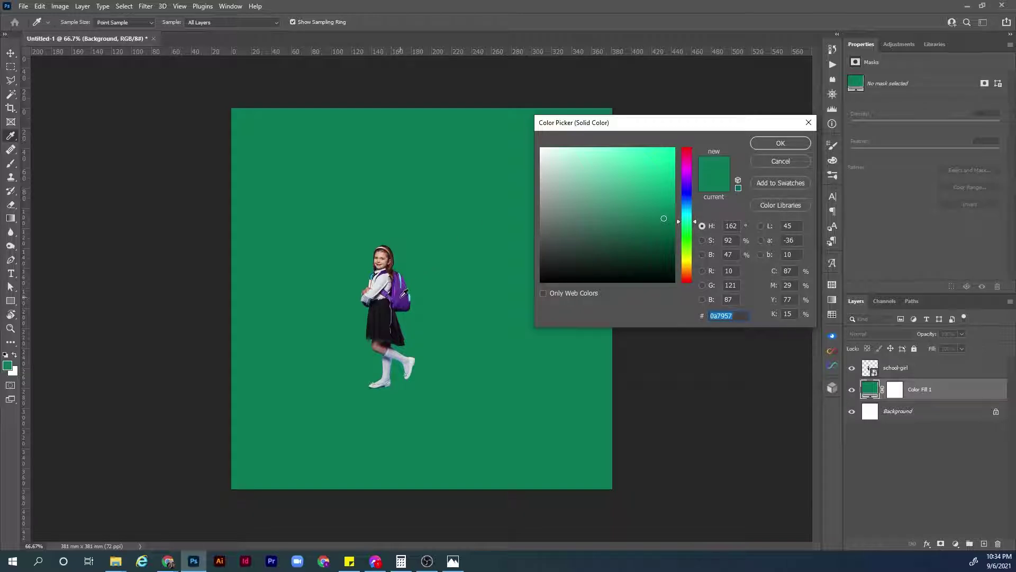
{"action": "left_click", "coordinate": [395, 307]}
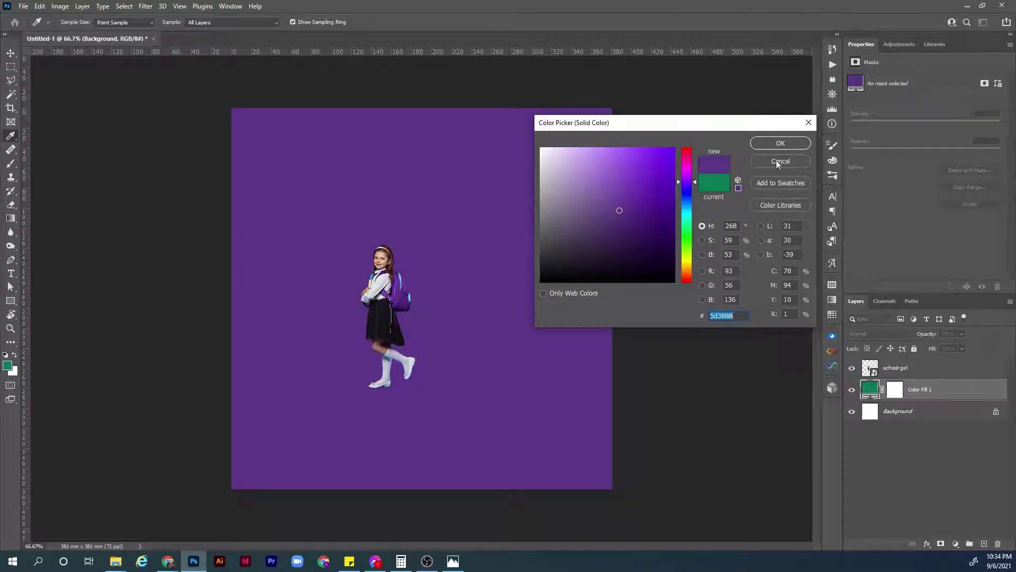
{"action": "left_click_drag", "start_coordinate": [615, 227], "coordinate": [629, 238]}
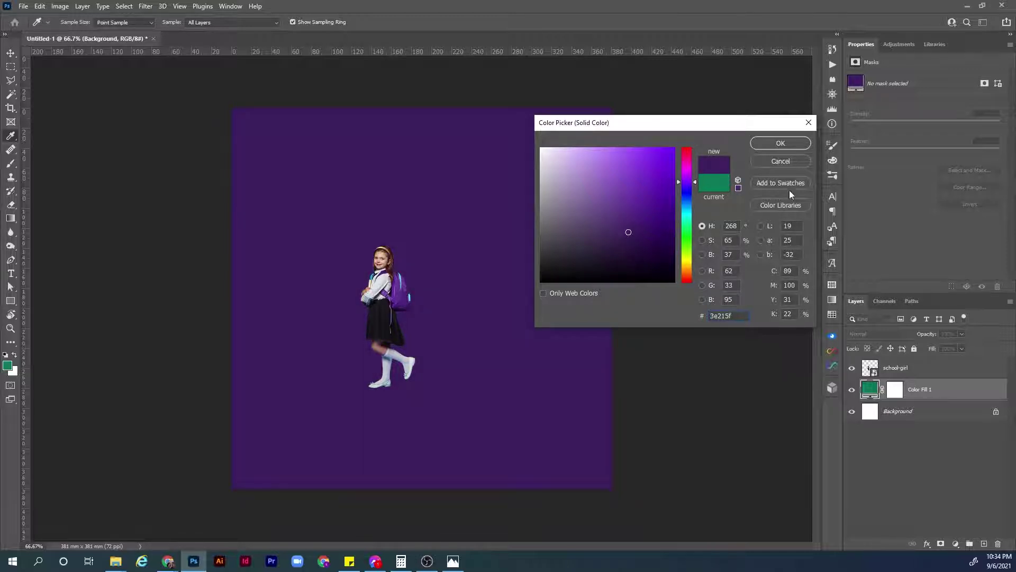
{"action": "key", "text": "Return"}
{"action": "key", "text": "z"}
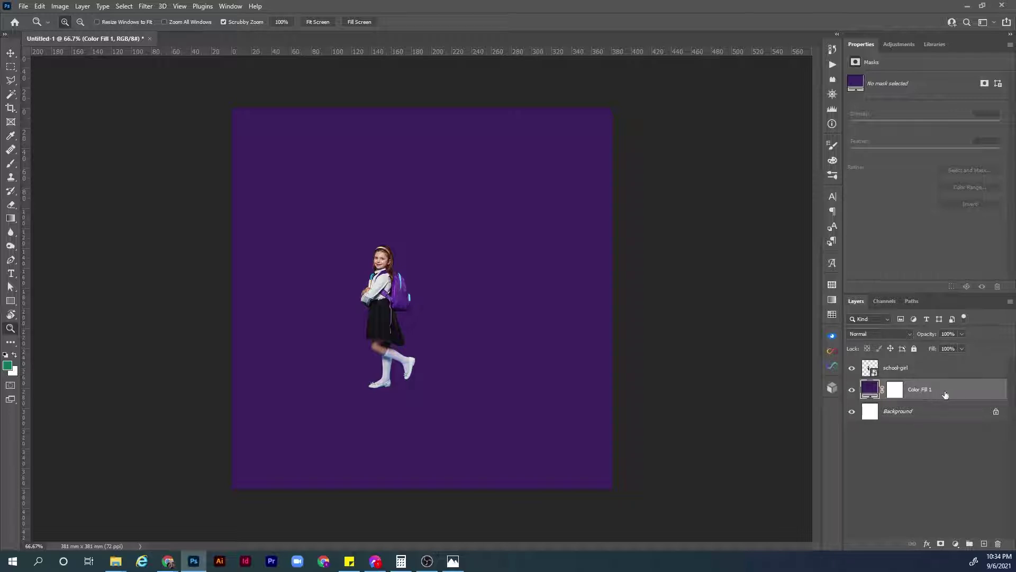
Add an empty layer above the purple fill and sample the background purple as the Brush colour.
{"action": "left_click", "coordinate": [984, 544]}
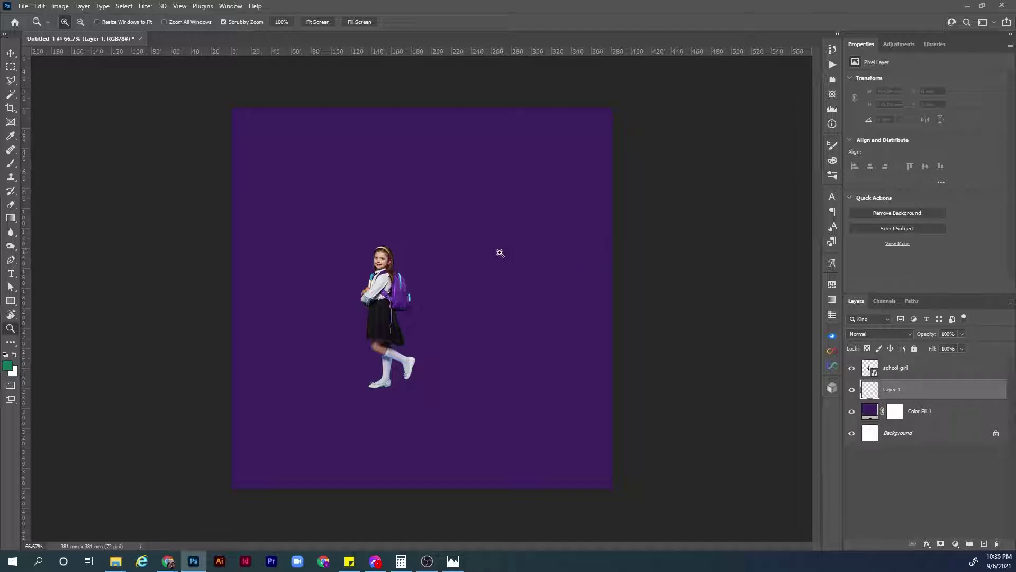
{"action": "key", "text": "b"}
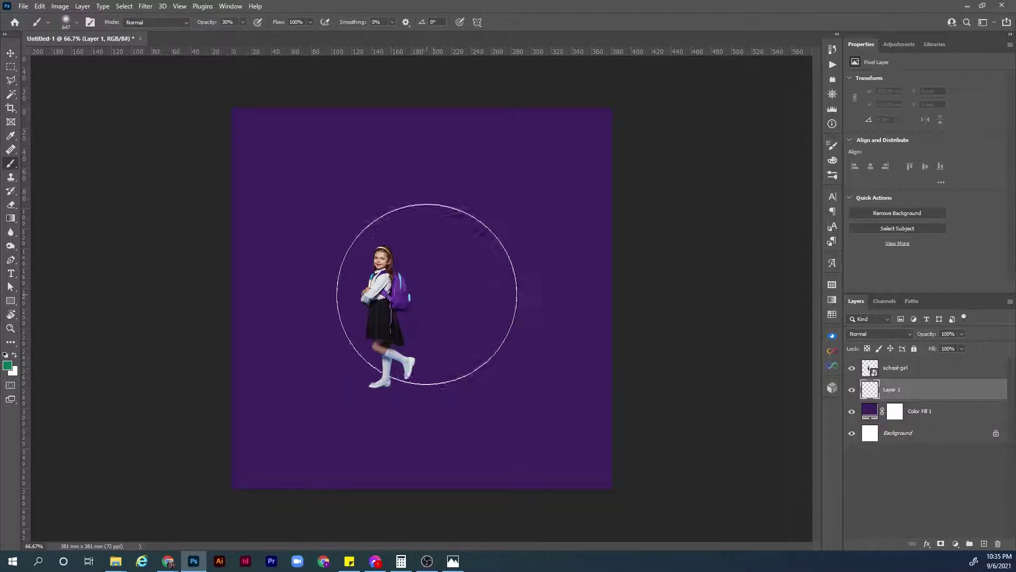
{"action": "left_click", "coordinate": [513, 237], "text": "alt"}
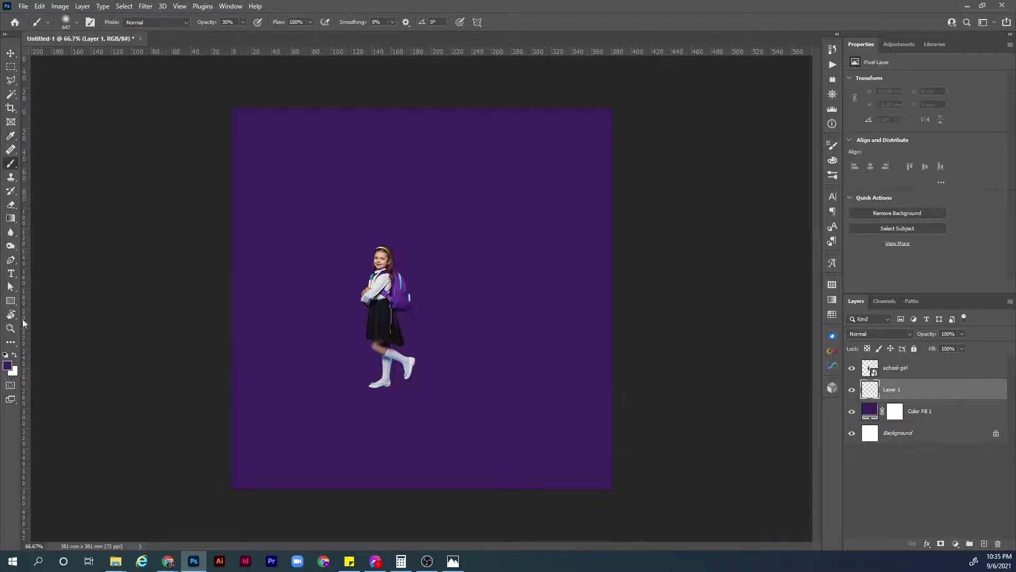
Shift the foreground colour to a deep blue, 2b1f9c, for the Brush.
{"action": "left_click", "coordinate": [8, 367]}
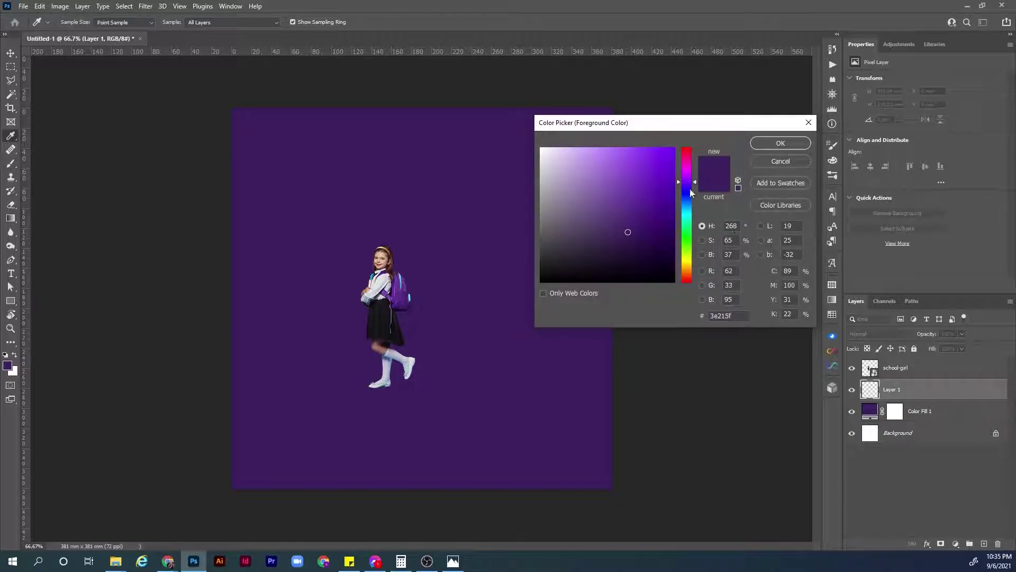
{"action": "left_click_drag", "start_coordinate": [696, 182], "coordinate": [695, 189]}
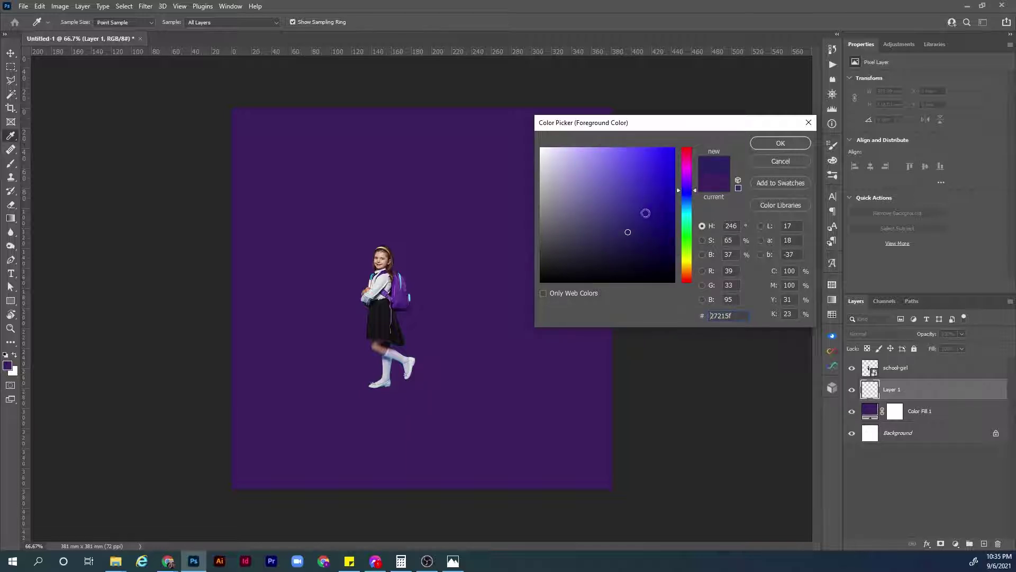
{"action": "left_click_drag", "start_coordinate": [646, 211], "coordinate": [648, 200]}
{"action": "left_click", "coordinate": [781, 143]}
{"action": "key", "text": "b"}
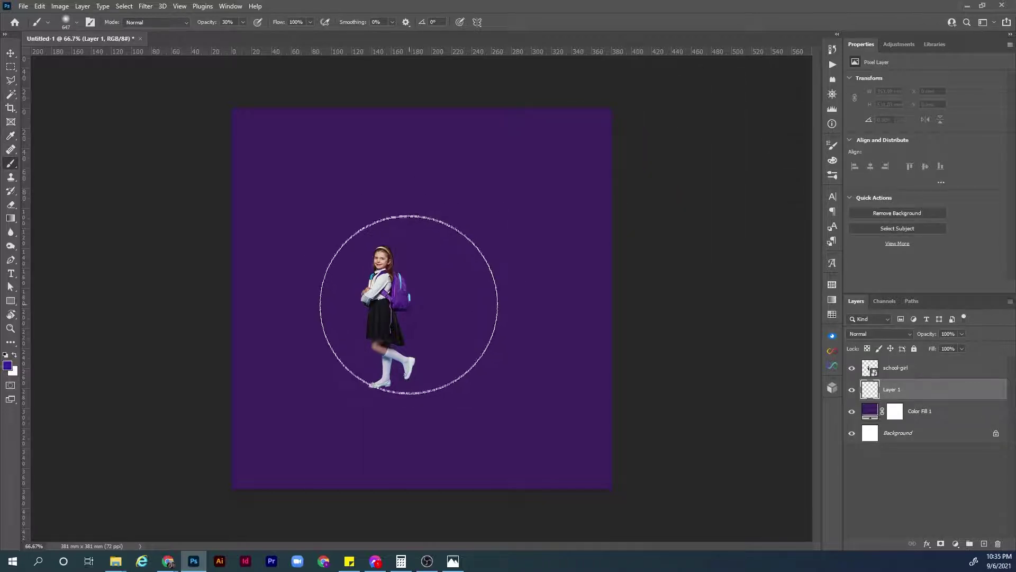
Set the brush to 827 px, 5% opacity and 0% hardness, and paint a faint blue glow around the girl.
{"action": "left_click_drag", "start_coordinate": [414, 307], "coordinate": [443, 306]}
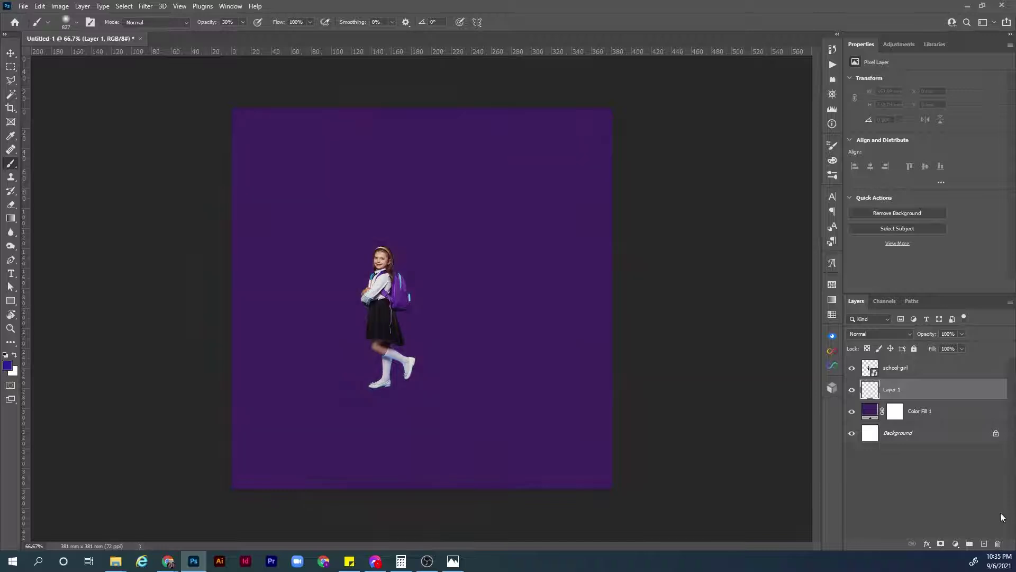
{"action": "key", "text": "0"}
{"action": "key", "text": "5"}
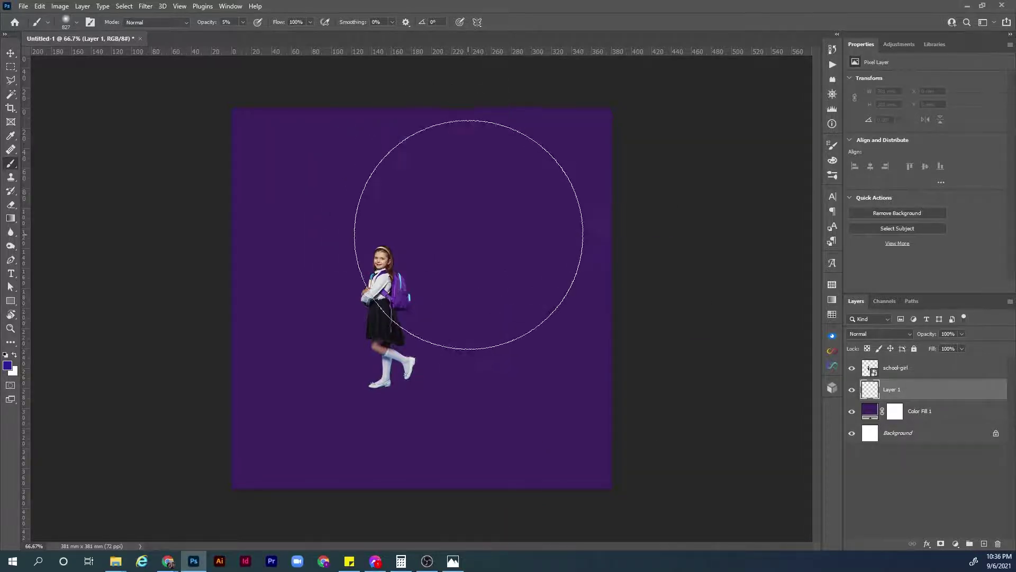
{"action": "right_click", "coordinate": [490, 204]}
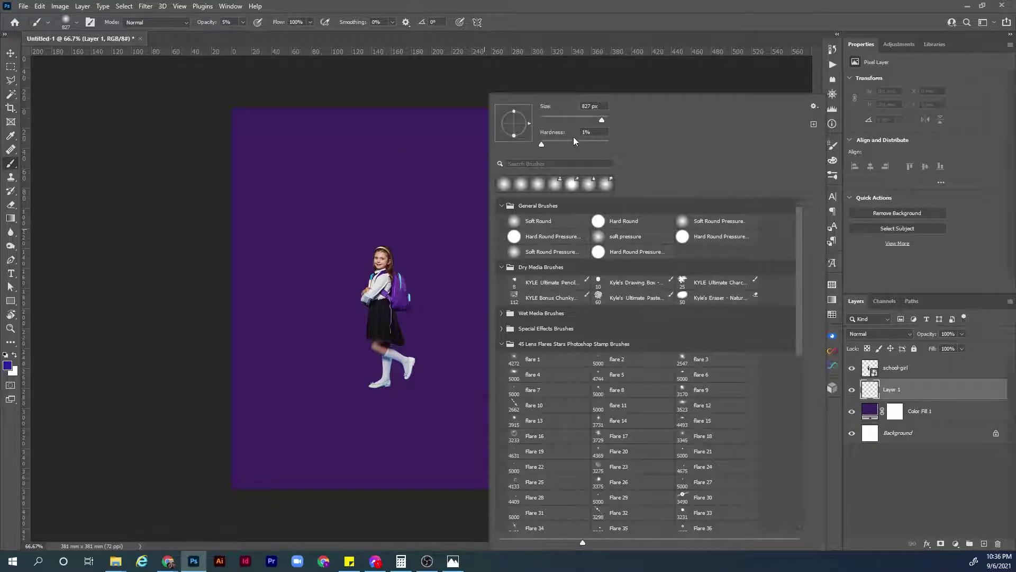
{"action": "type", "text": "0"}
{"action": "key", "text": "Return"}
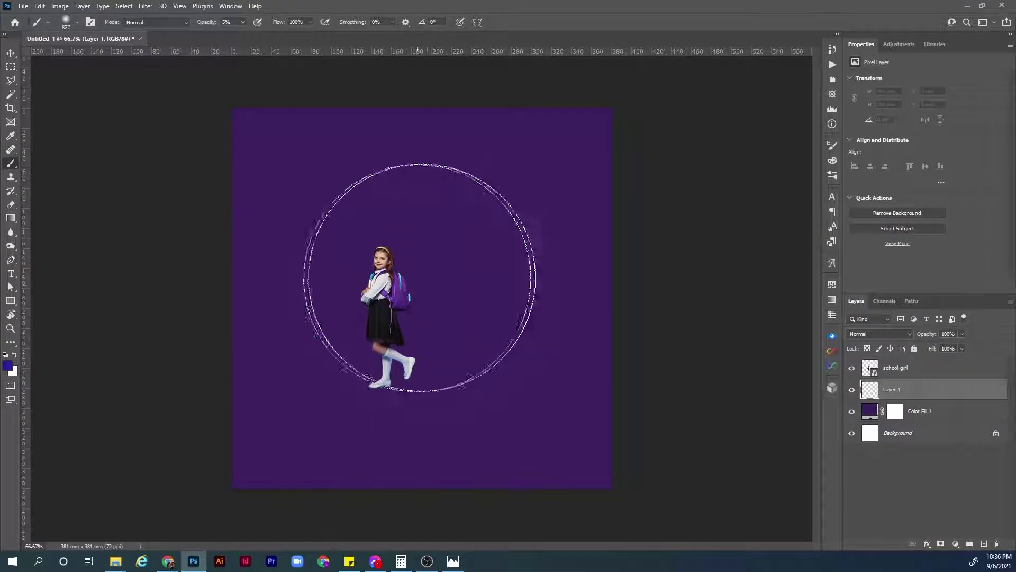
{"action": "mouse_move", "coordinate": [420, 278]}
{"action": "left_mouse_down"}
{"action": "mouse_move", "coordinate": [405, 239]}
{"action": "mouse_move", "coordinate": [363, 238]}
{"action": "mouse_move", "coordinate": [357, 309]}
{"action": "mouse_move", "coordinate": [379, 338]}
{"action": "mouse_move", "coordinate": [439, 370]}
{"action": "mouse_move", "coordinate": [470, 363]}
{"action": "mouse_move", "coordinate": [509, 311]}
{"action": "mouse_move", "coordinate": [503, 266]}
{"action": "mouse_move", "coordinate": [476, 231]}
{"action": "mouse_move", "coordinate": [416, 223]}
{"action": "mouse_move", "coordinate": [372, 258]}
{"action": "mouse_move", "coordinate": [359, 302]}
{"action": "mouse_move", "coordinate": [382, 349]}
{"action": "left_mouse_up"}
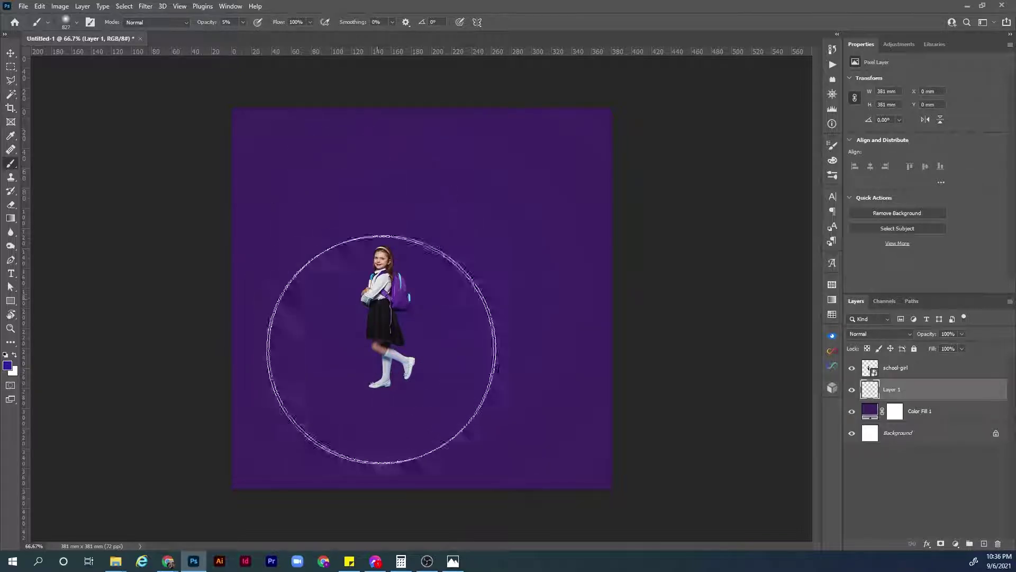
Change the brush colour to a brighter blue and paint a soft glow across the canvas centre behind the girl.
{"action": "left_click", "coordinate": [8, 367]}
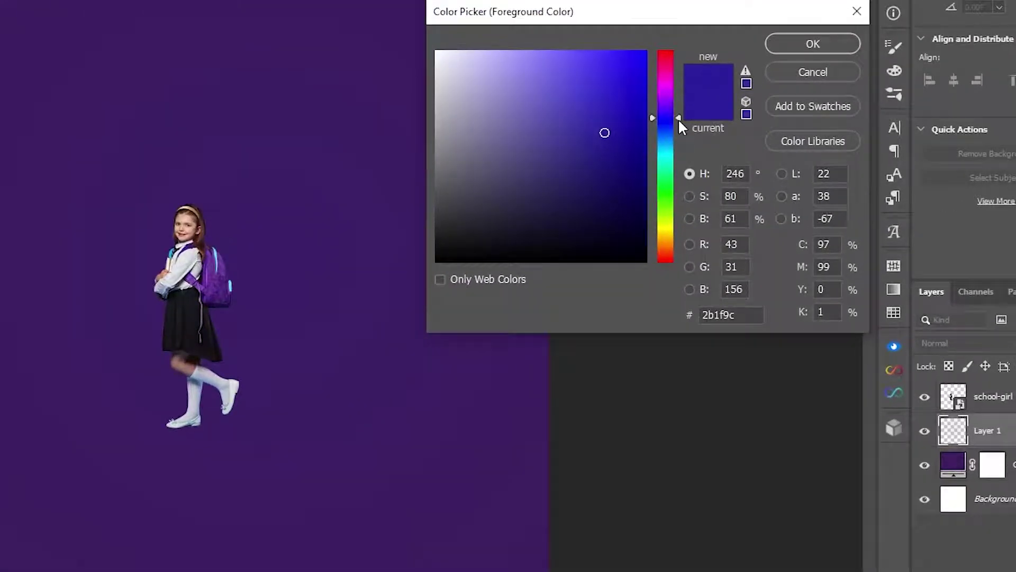
{"action": "left_click_drag", "start_coordinate": [694, 191], "coordinate": [694, 195]}
{"action": "left_click_drag", "start_coordinate": [678, 125], "coordinate": [676, 131]}
{"action": "left_click_drag", "start_coordinate": [604, 132], "coordinate": [613, 91]}
{"action": "left_click", "coordinate": [801, 40]}
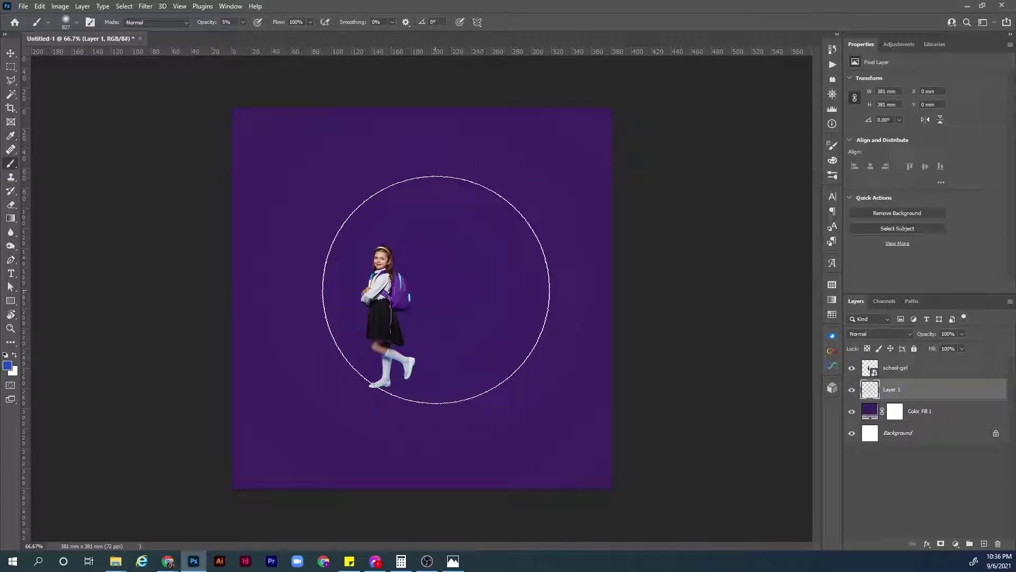
{"action": "mouse_move", "coordinate": [436, 290]}
{"action": "left_mouse_down"}
{"action": "mouse_move", "coordinate": [398, 252]}
{"action": "mouse_move", "coordinate": [386, 262]}
{"action": "mouse_move", "coordinate": [379, 319]}
{"action": "mouse_move", "coordinate": [394, 338]}
{"action": "mouse_move", "coordinate": [437, 342]}
{"action": "mouse_move", "coordinate": [487, 314]}
{"action": "mouse_move", "coordinate": [493, 282]}
{"action": "mouse_move", "coordinate": [471, 234]}
{"action": "mouse_move", "coordinate": [348, 237]}
{"action": "mouse_move", "coordinate": [324, 321]}
{"action": "mouse_move", "coordinate": [342, 352]}
{"action": "mouse_move", "coordinate": [384, 366]}
{"action": "mouse_move", "coordinate": [446, 360]}
{"action": "mouse_move", "coordinate": [523, 264]}
{"action": "mouse_move", "coordinate": [496, 213]}
{"action": "mouse_move", "coordinate": [522, 214]}
{"action": "mouse_move", "coordinate": [494, 348]}
{"action": "mouse_move", "coordinate": [435, 298]}
{"action": "mouse_move", "coordinate": [379, 199]}
{"action": "mouse_move", "coordinate": [353, 188]}
{"action": "mouse_move", "coordinate": [330, 237]}
{"action": "mouse_move", "coordinate": [345, 373]}
{"action": "mouse_move", "coordinate": [530, 378]}
{"action": "left_mouse_up"}
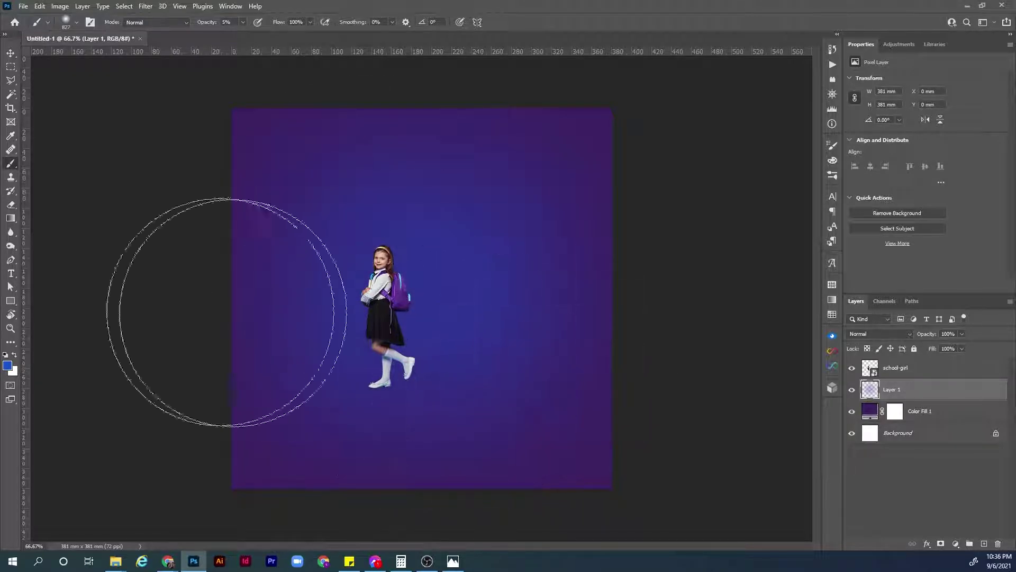
Set the brush colour to a lighter blue, 2b91f1, and paint a soft glow around the girl.
{"action": "left_click", "coordinate": [7, 365]}
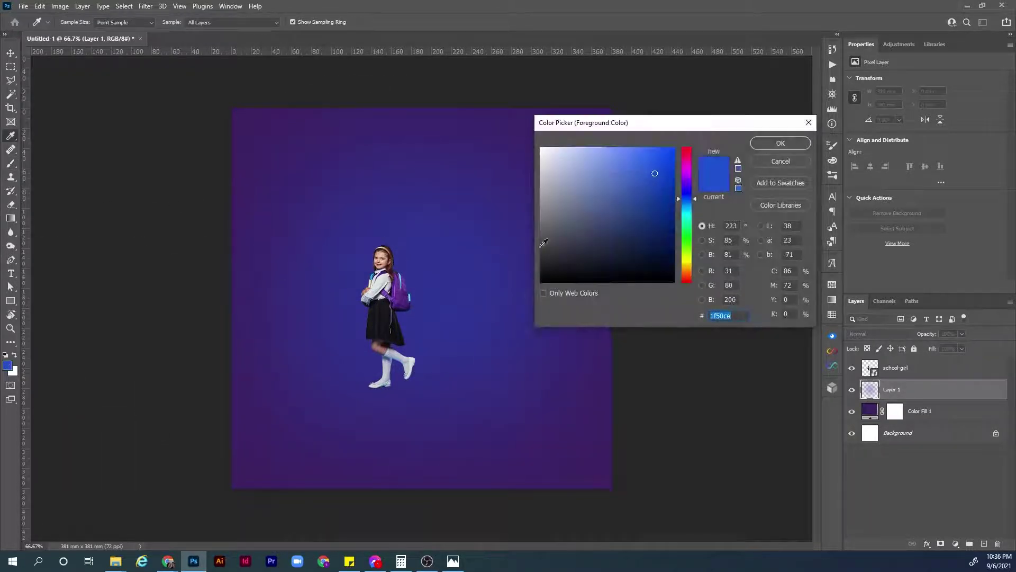
{"action": "left_click_drag", "start_coordinate": [694, 200], "coordinate": [695, 204]}
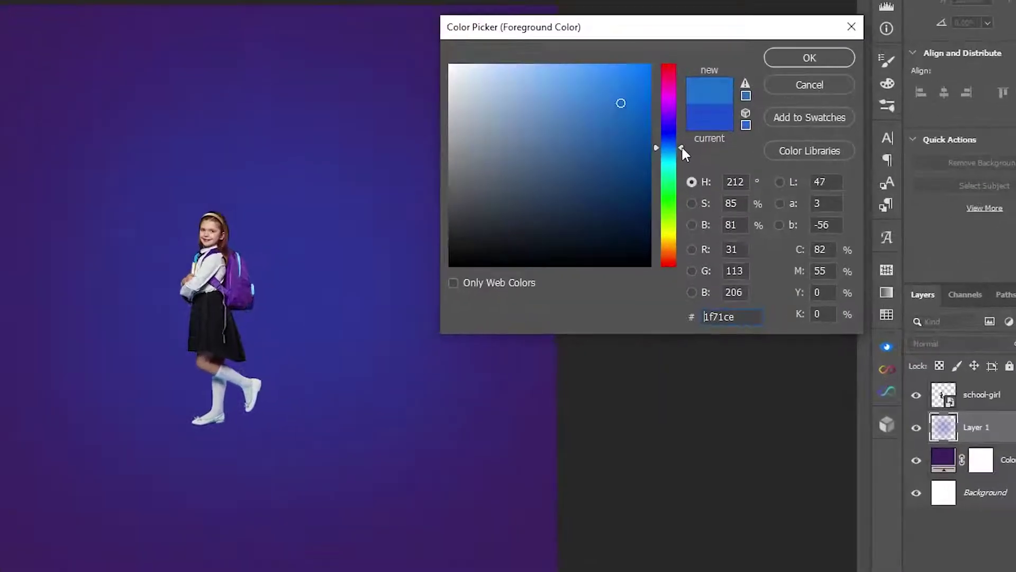
{"action": "left_click_drag", "start_coordinate": [632, 95], "coordinate": [615, 75]}
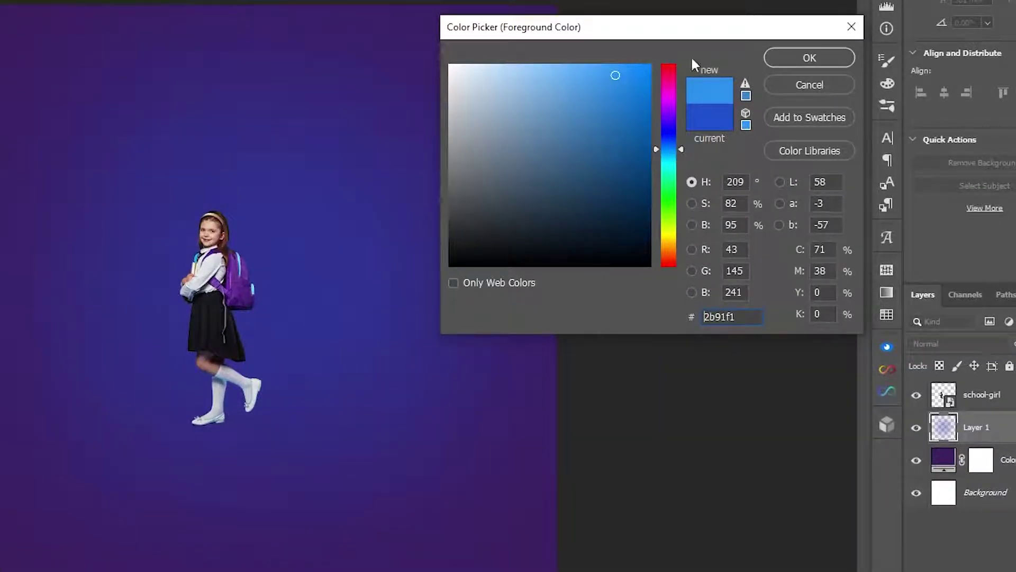
{"action": "left_click", "coordinate": [826, 53]}
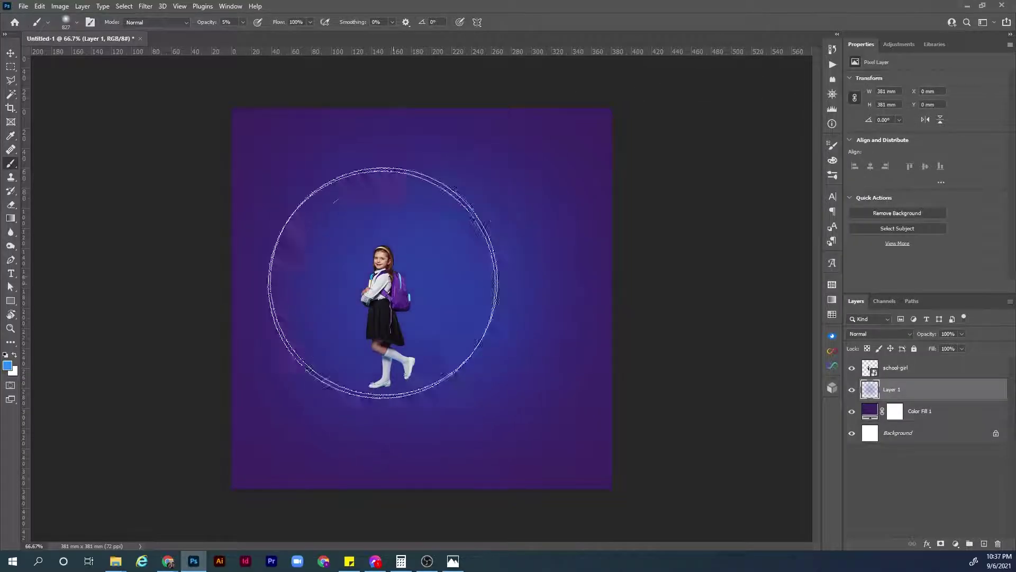
{"action": "mouse_move", "coordinate": [383, 283]}
{"action": "left_mouse_down"}
{"action": "mouse_move", "coordinate": [371, 301]}
{"action": "mouse_move", "coordinate": [394, 320]}
{"action": "mouse_move", "coordinate": [455, 322]}
{"action": "mouse_move", "coordinate": [473, 296]}
{"action": "mouse_move", "coordinate": [463, 255]}
{"action": "mouse_move", "coordinate": [484, 245]}
{"action": "mouse_move", "coordinate": [497, 304]}
{"action": "mouse_move", "coordinate": [451, 333]}
{"action": "mouse_move", "coordinate": [360, 309]}
{"action": "mouse_move", "coordinate": [388, 229]}
{"action": "mouse_move", "coordinate": [351, 244]}
{"action": "mouse_move", "coordinate": [346, 322]}
{"action": "left_mouse_up"}
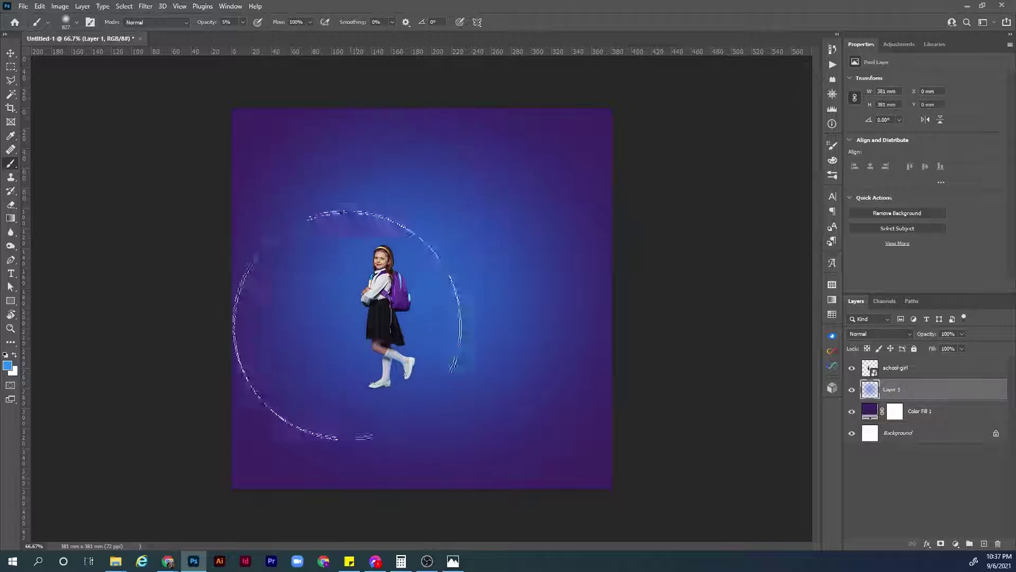
Change the brush colour to light cyan, 72e9ff, and brighten the centre of the glow behind the girl.
{"action": "left_click", "coordinate": [7, 366]}
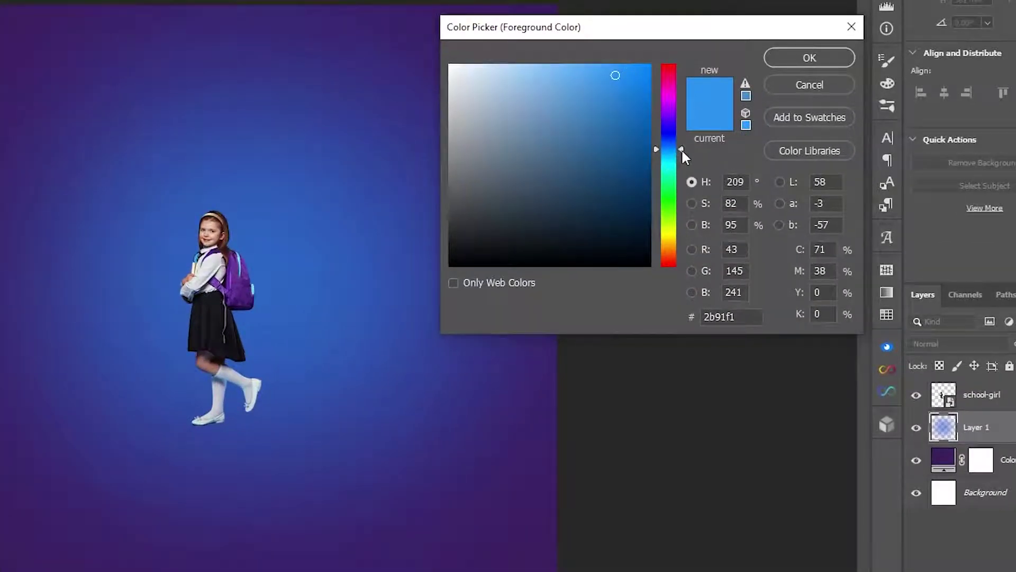
{"action": "left_click_drag", "start_coordinate": [682, 147], "coordinate": [681, 160]}
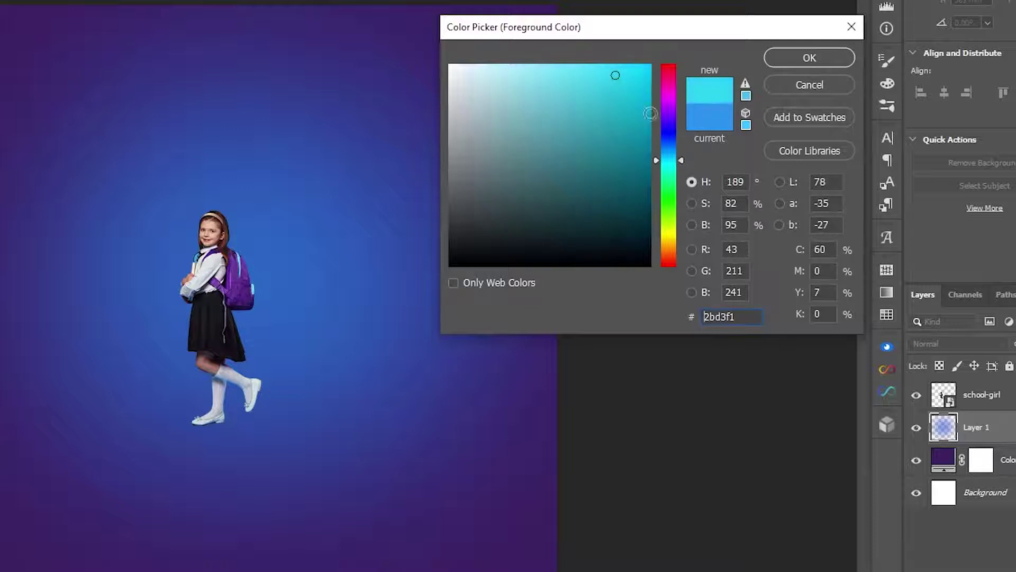
{"action": "left_click_drag", "start_coordinate": [572, 74], "coordinate": [561, 64]}
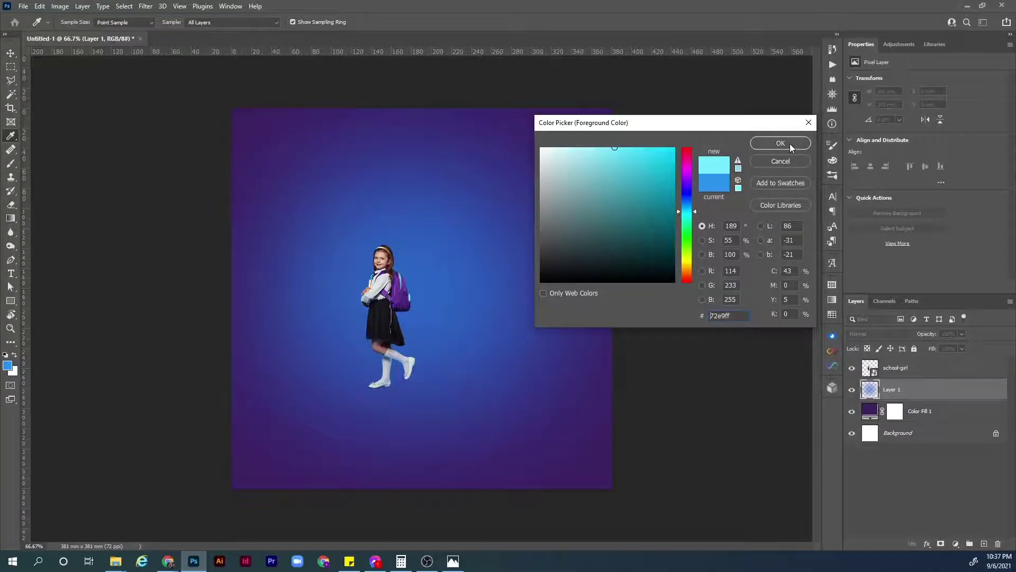
{"action": "left_click", "coordinate": [823, 61]}
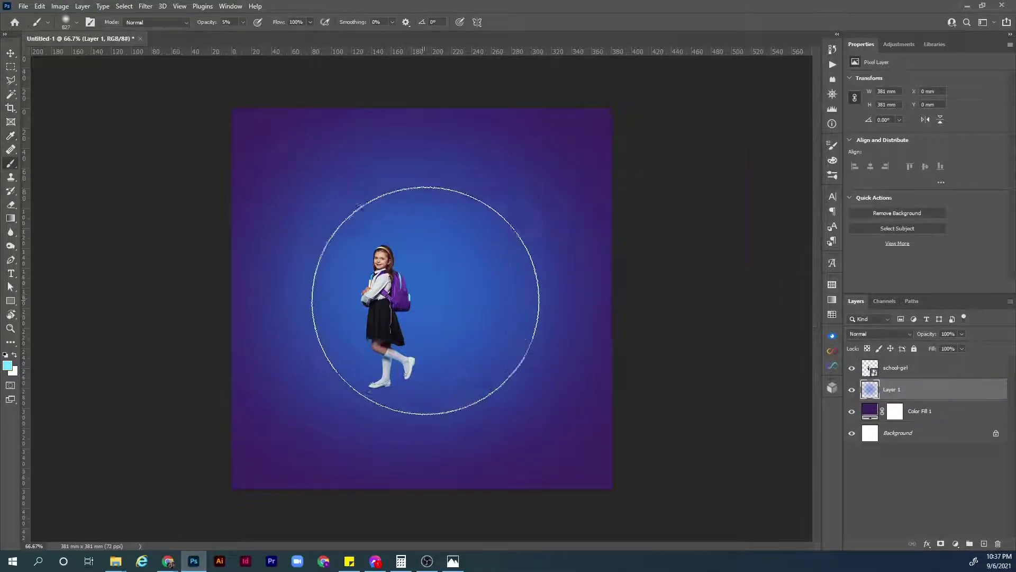
{"action": "mouse_move", "coordinate": [411, 281]}
{"action": "left_mouse_down"}
{"action": "mouse_move", "coordinate": [420, 296]}
{"action": "mouse_move", "coordinate": [397, 318]}
{"action": "mouse_move", "coordinate": [418, 323]}
{"action": "left_mouse_up"}
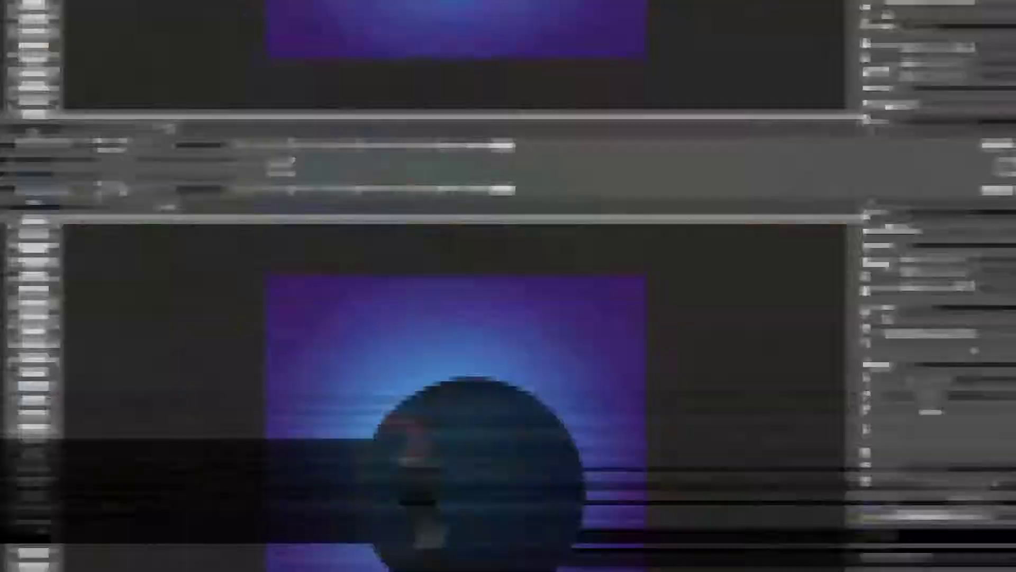
Add an empty layer above the blue glow layer and set the brush colour to white, ffffff.
{"action": "scroll", "coordinate": [443, 330], "scroll_direction": "up", "scroll_amount": 2}
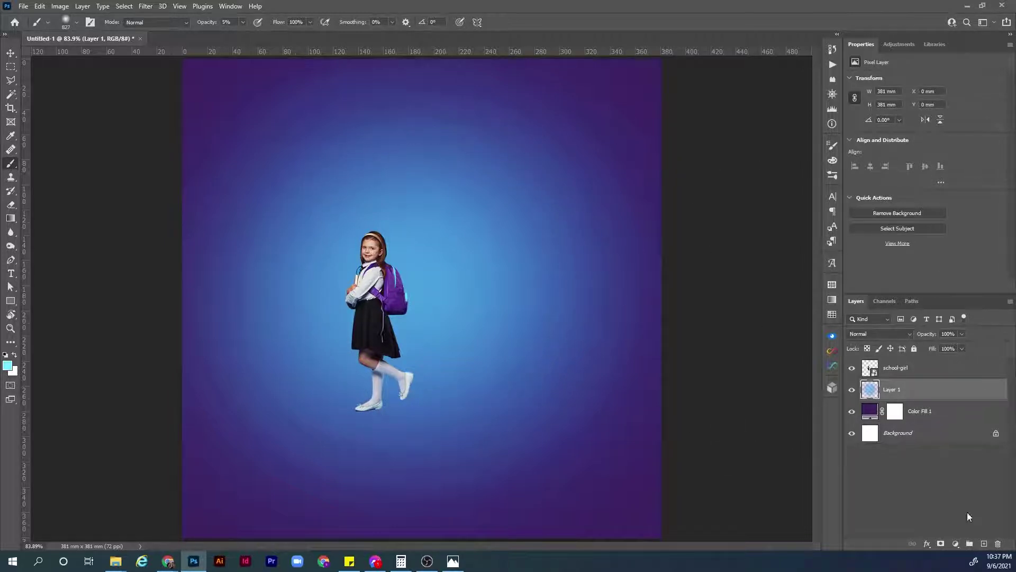
{"action": "left_click", "coordinate": [983, 545]}
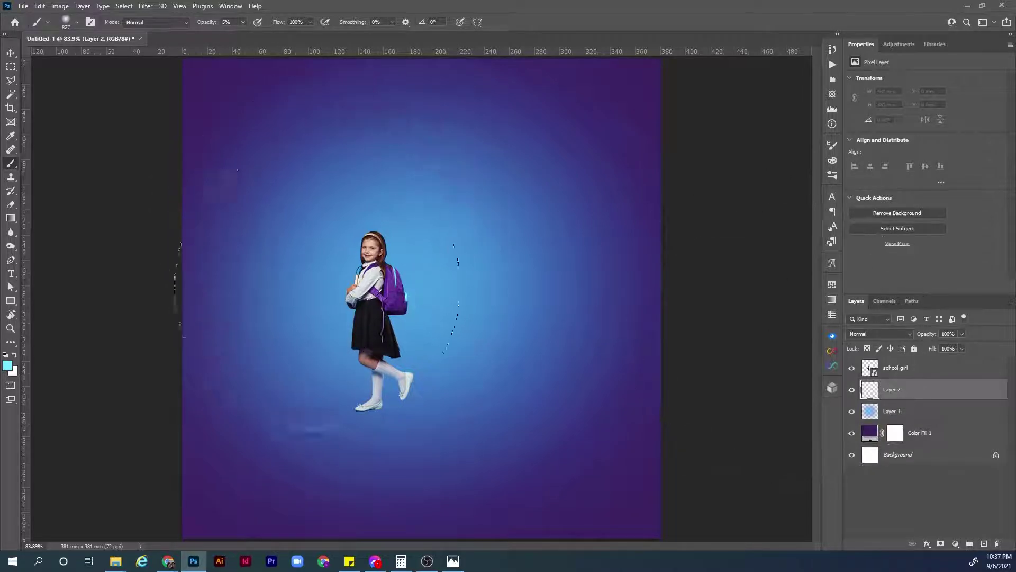
{"action": "left_click", "coordinate": [8, 367]}
{"action": "left_click", "coordinate": [543, 145]}
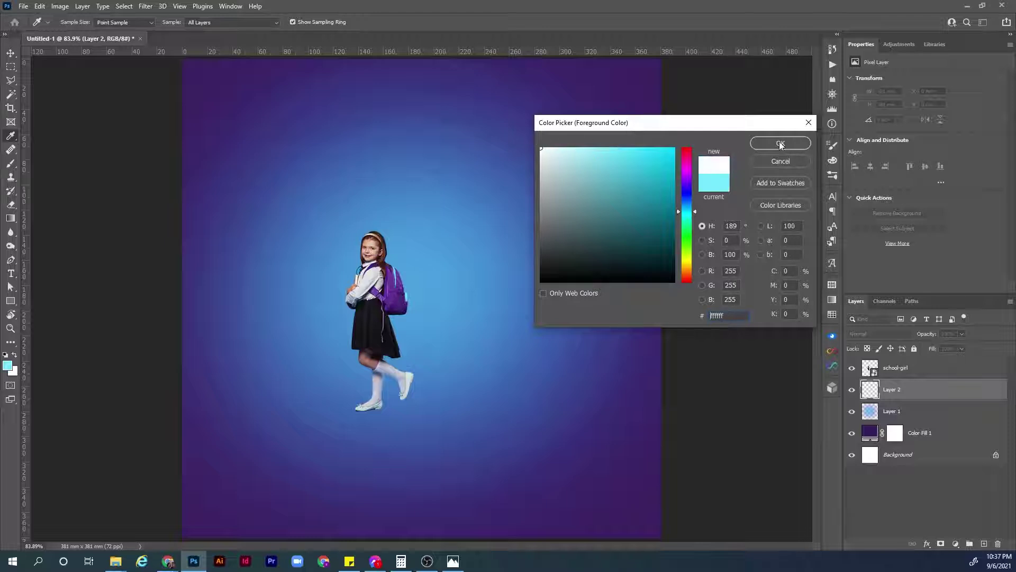
{"action": "left_click", "coordinate": [780, 144]}
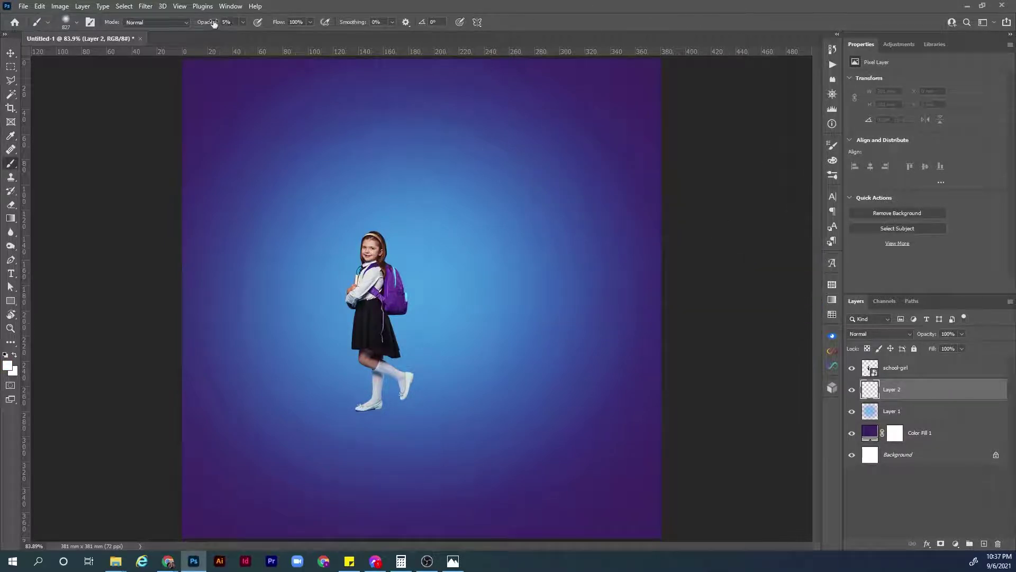
{"action": "key", "text": "bracketright"}
{"action": "key", "text": "bracketright"}
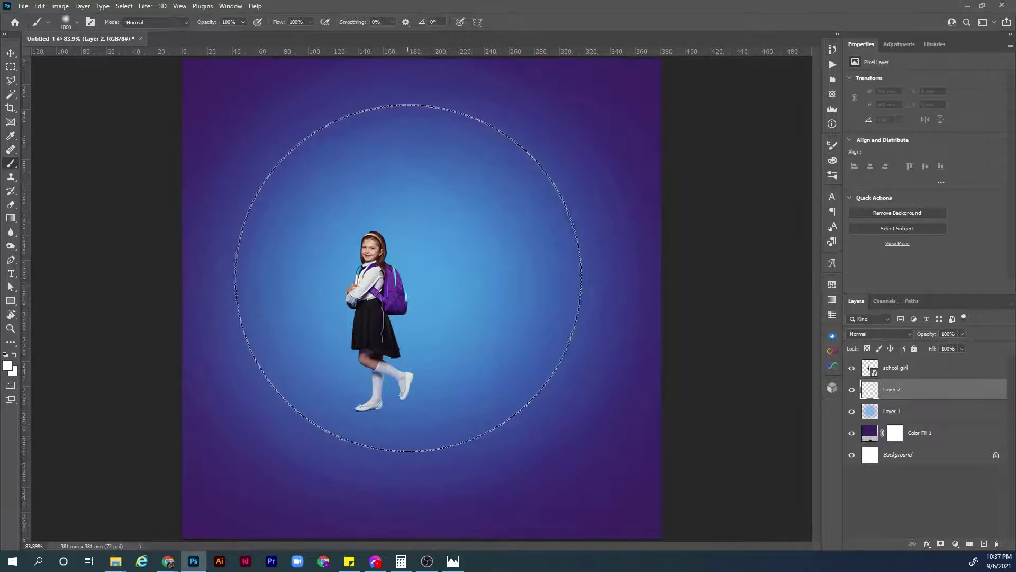
{"action": "left_click", "coordinate": [409, 267]}
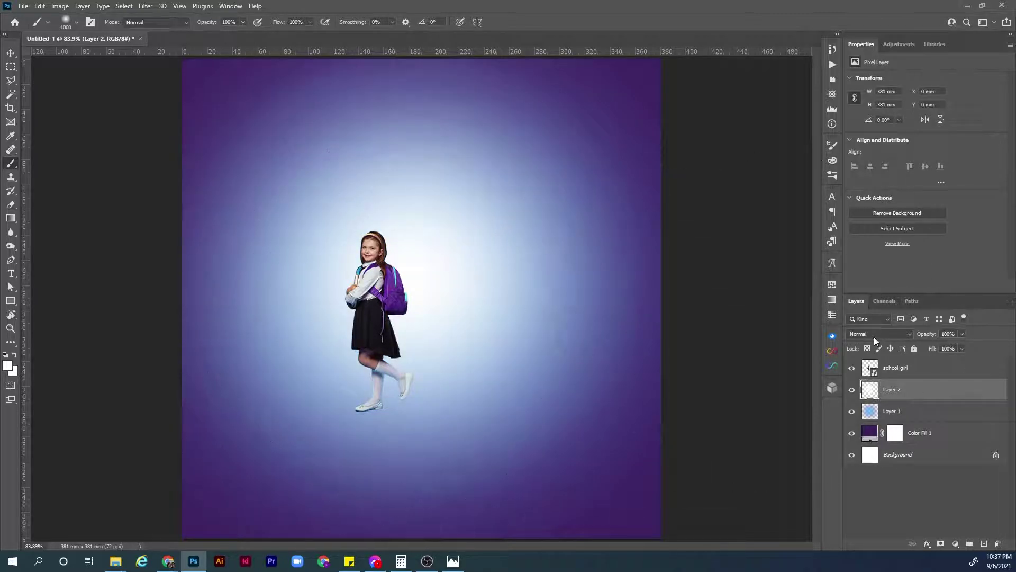
{"action": "key", "text": "ctrl+z"}
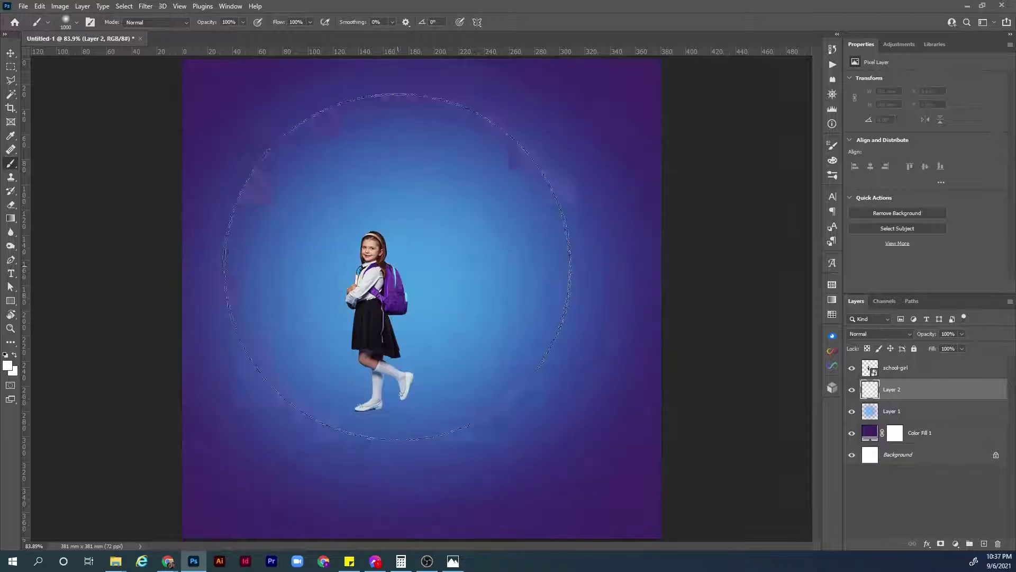
Reduce the brush to 800 px and, at 100% opacity, paint one soft white dab at the centre of the glow.
{"action": "key", "text": "bracketleft"}
{"action": "key", "text": "bracketleft"}
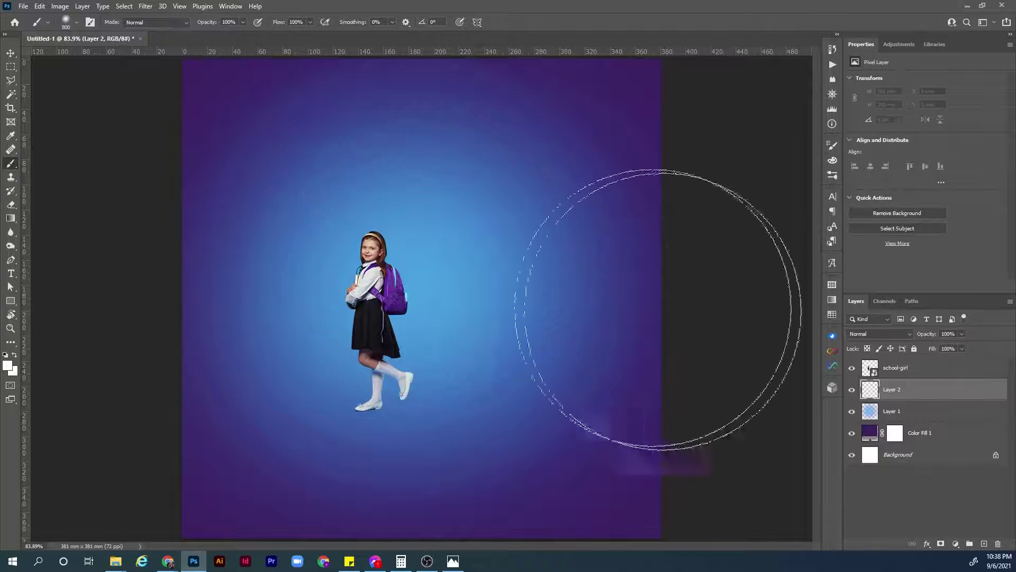
{"action": "left_click", "coordinate": [408, 279]}
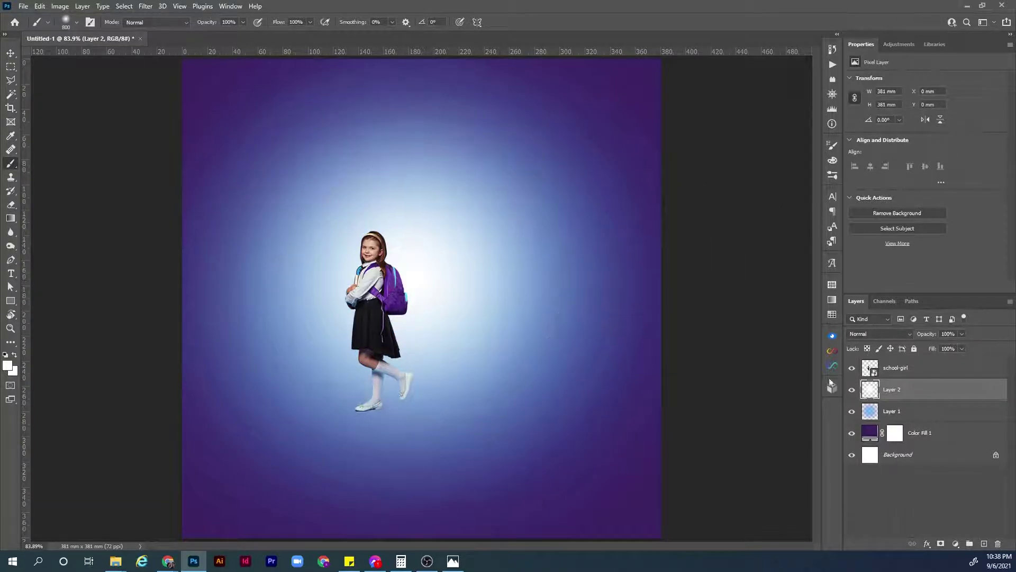
Blend the white glow layer with Soft Light at 48% opacity and compare the result with the layer hidden and shown.
{"action": "left_click", "coordinate": [877, 335]}
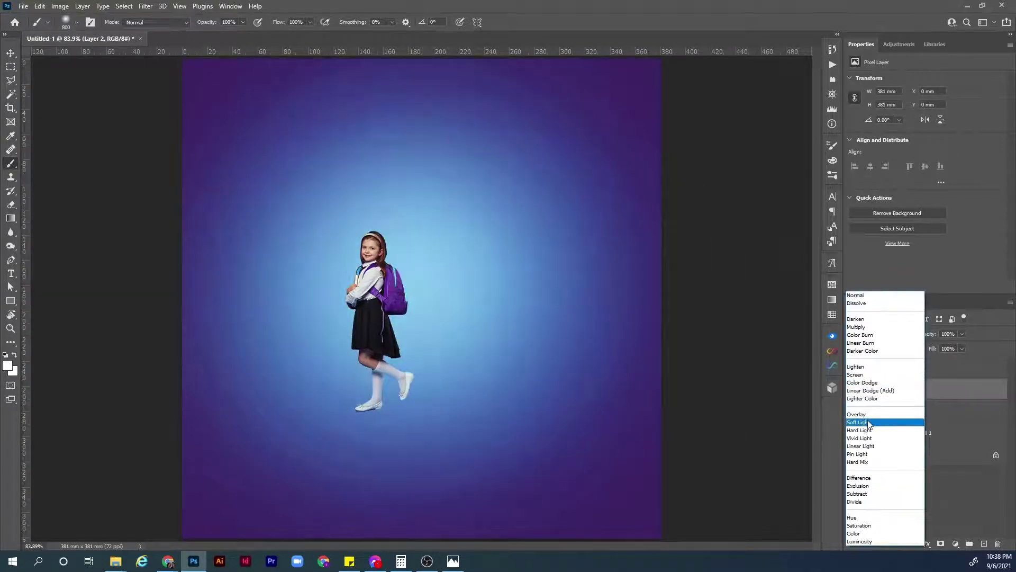
{"action": "left_click", "coordinate": [868, 421]}
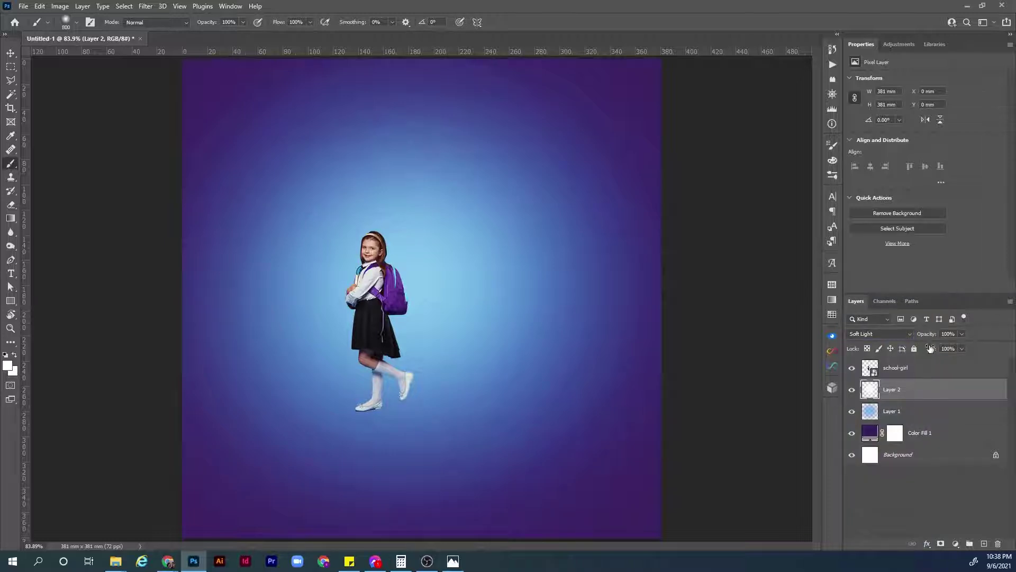
{"action": "left_click_drag", "start_coordinate": [922, 337], "coordinate": [921, 336]}
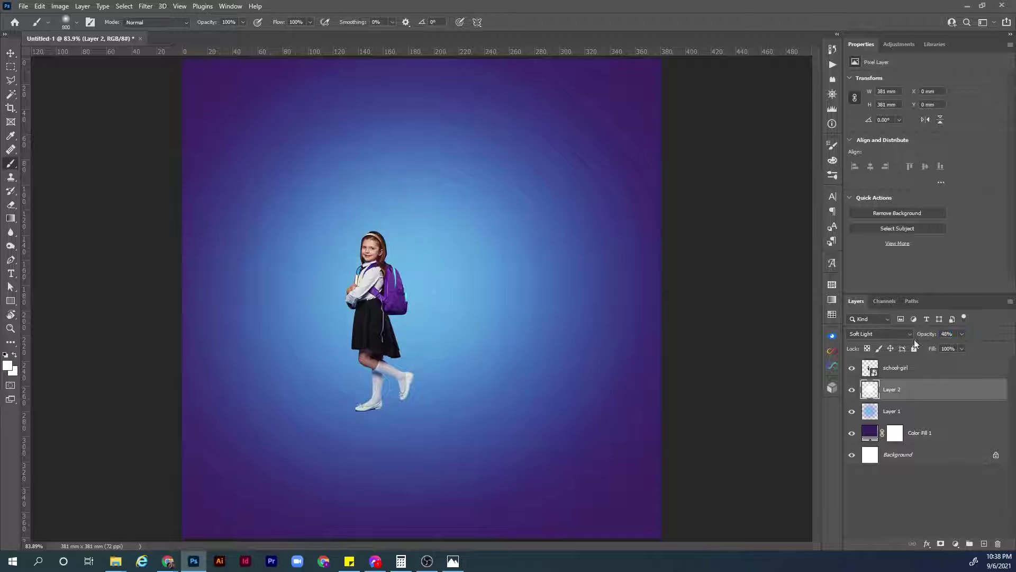
{"action": "left_click", "coordinate": [851, 390]}
{"action": "left_click", "coordinate": [852, 390]}
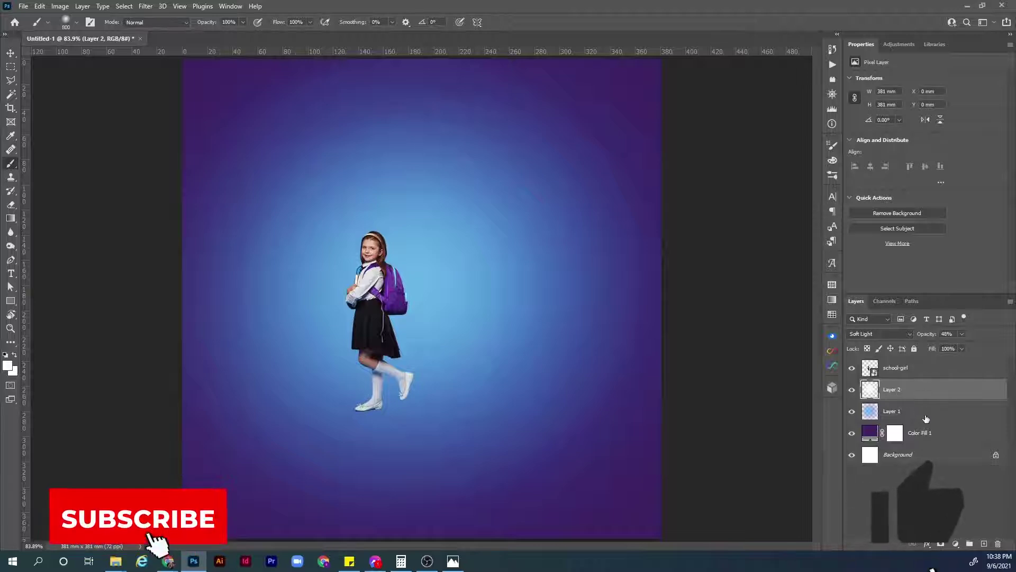
Group the two glow layers with the purple colour fill and name the group BG.
{"action": "left_click", "coordinate": [925, 435], "text": "shift"}
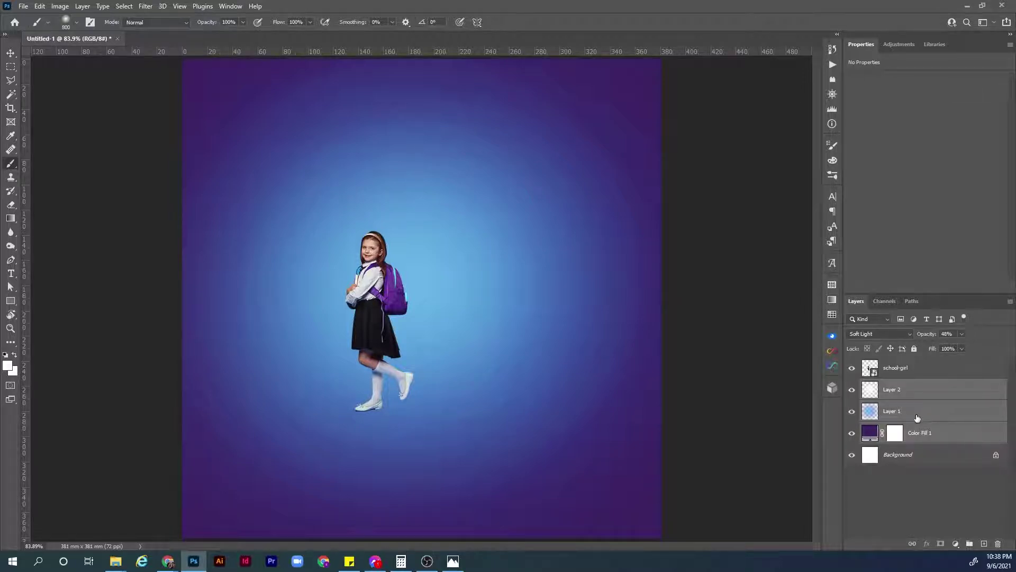
{"action": "key", "text": "ctrl+g"}
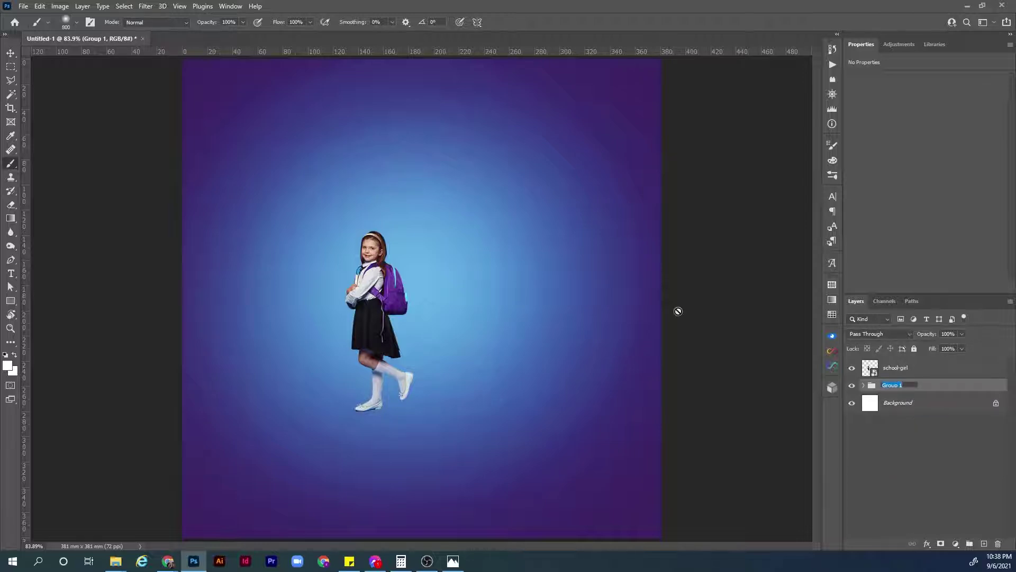
{"action": "key", "text": "Return"}
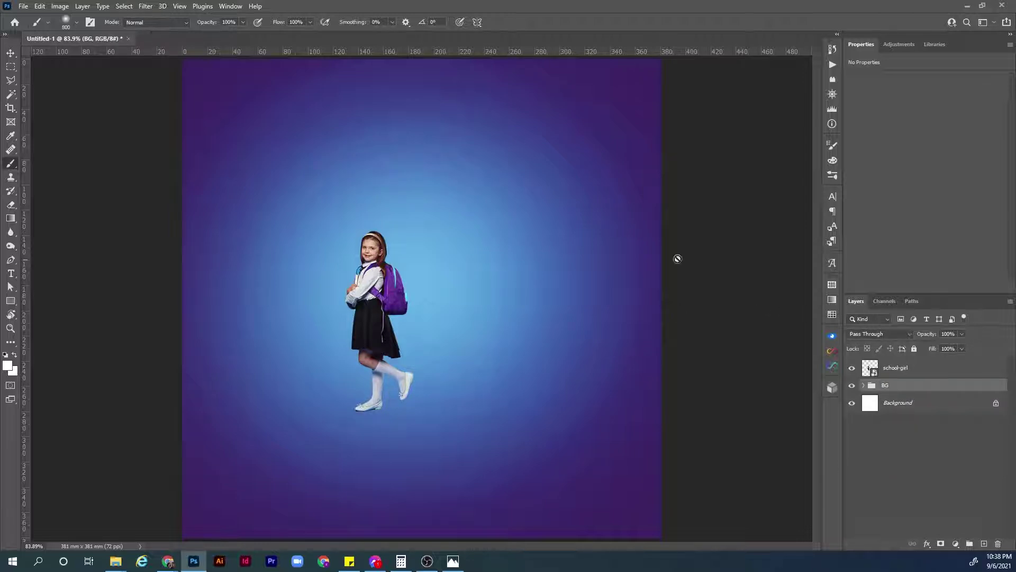
Place the image Book.I04.2k.png as an embedded object between the girl and the BG group.
{"action": "left_click", "coordinate": [23, 8]}
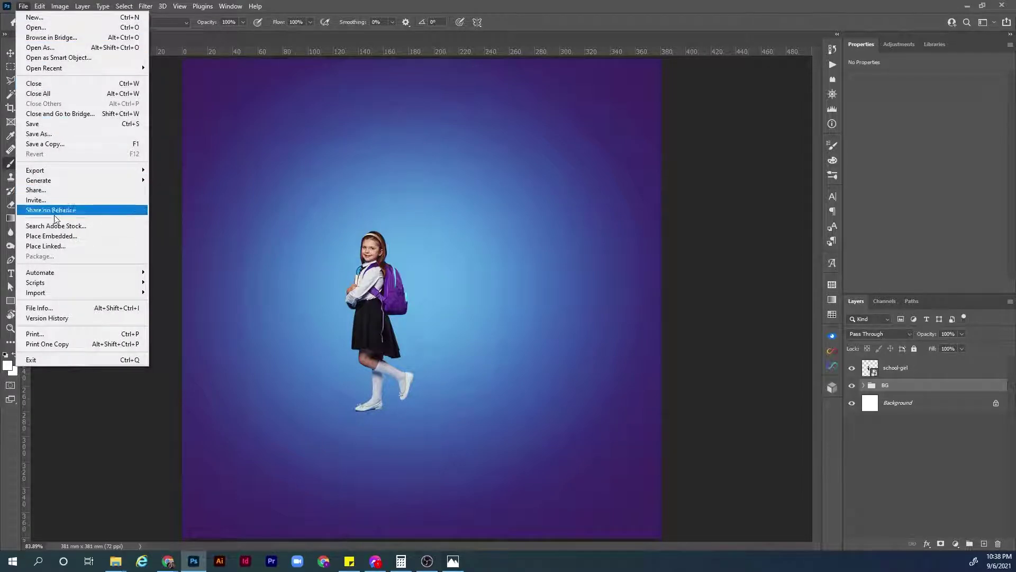
{"action": "left_click", "coordinate": [62, 237]}
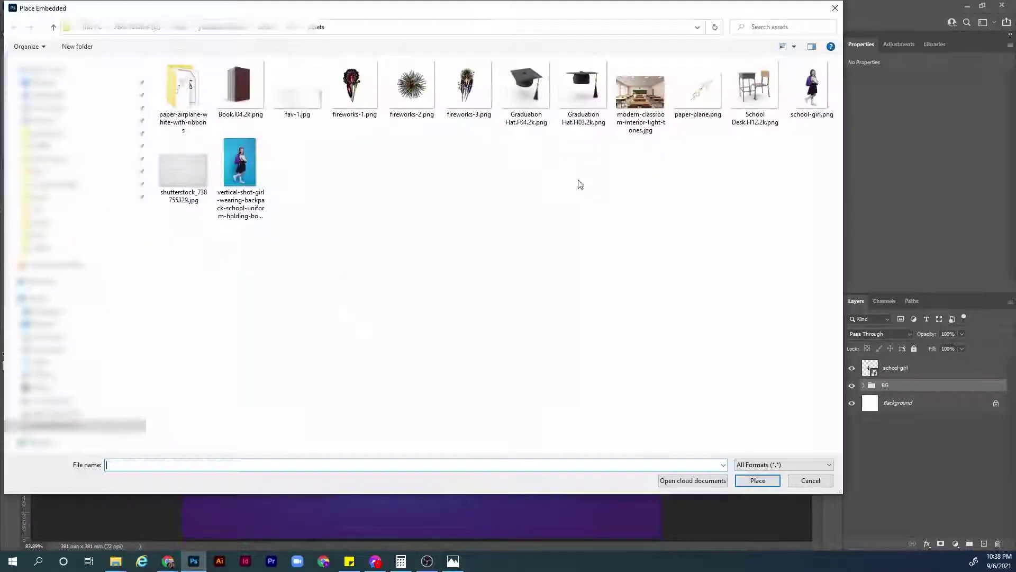
{"action": "double_click", "coordinate": [240, 98]}
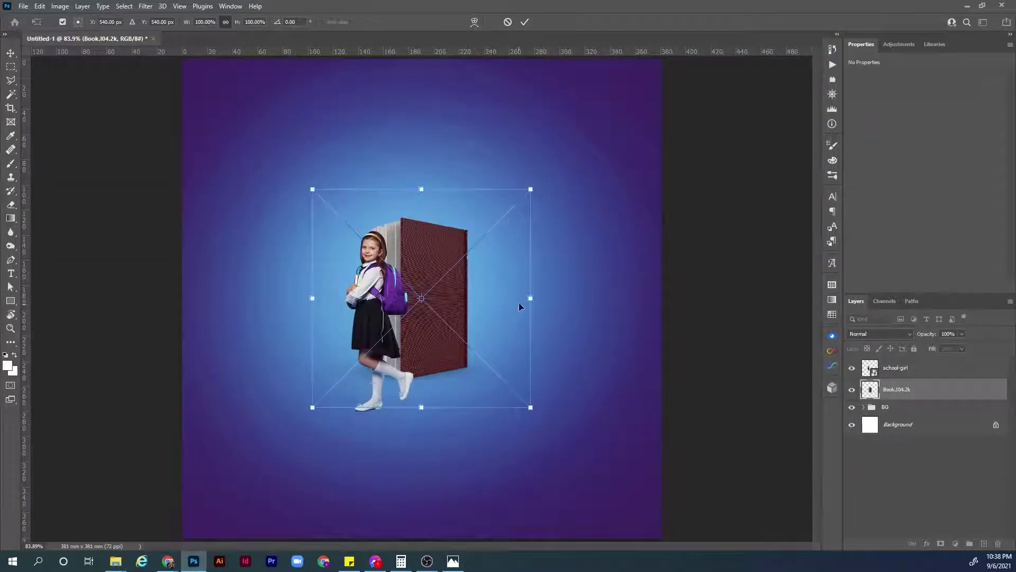
Scale the placed book up to about 168% and position it upright just behind the girl's back.
{"action": "left_click_drag", "start_coordinate": [531, 300], "coordinate": [662, 298]}
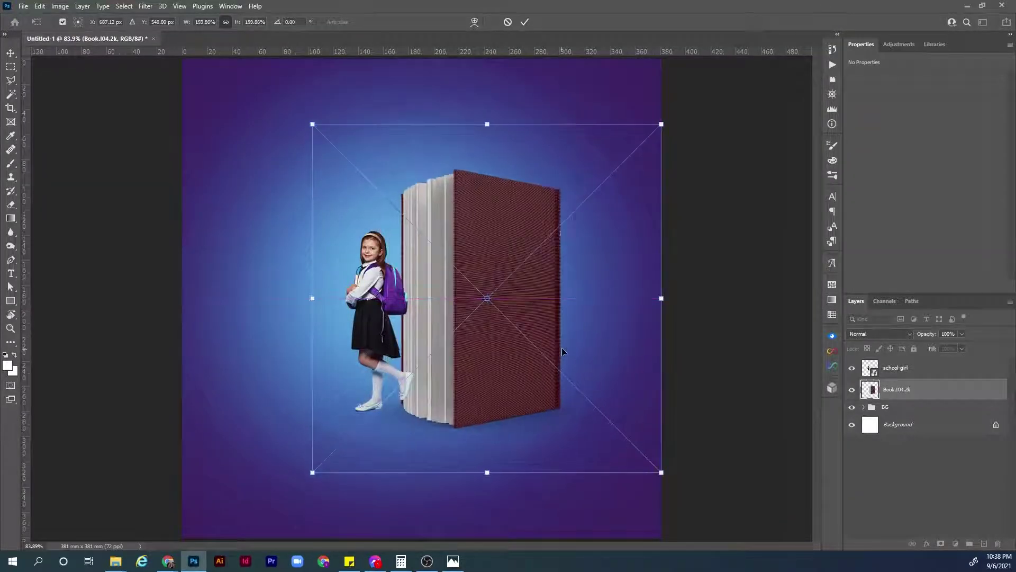
{"action": "left_click_drag", "start_coordinate": [561, 347], "coordinate": [542, 326]}
{"action": "left_click_drag", "start_coordinate": [304, 445], "coordinate": [297, 454]}
{"action": "mouse_move", "coordinate": [465, 381]}
{"action": "left_mouse_down"}
{"action": "mouse_move", "coordinate": [474, 404]}
{"action": "mouse_move", "coordinate": [474, 393]}
{"action": "left_mouse_up"}
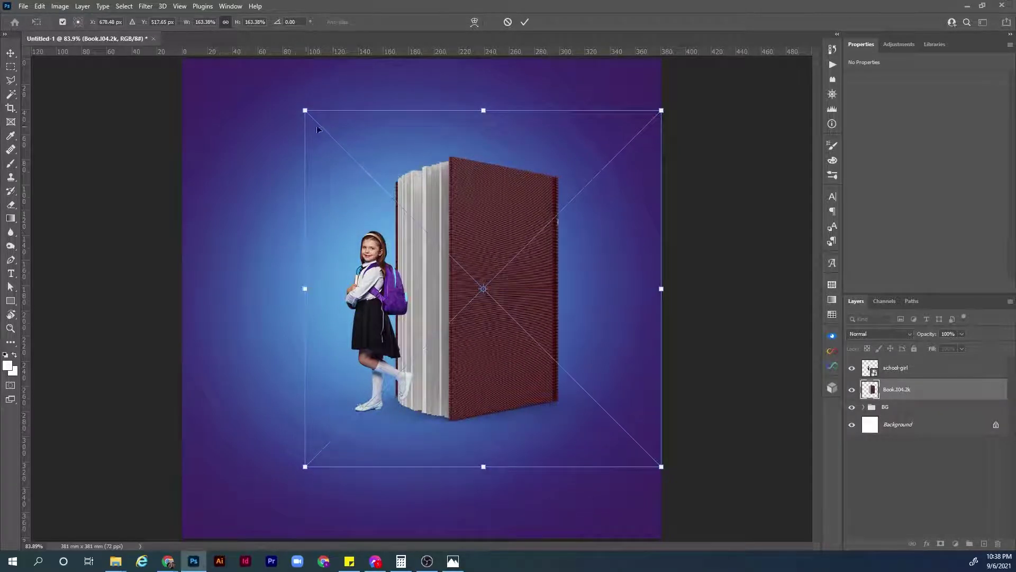
{"action": "left_click_drag", "start_coordinate": [305, 110], "coordinate": [295, 100]}
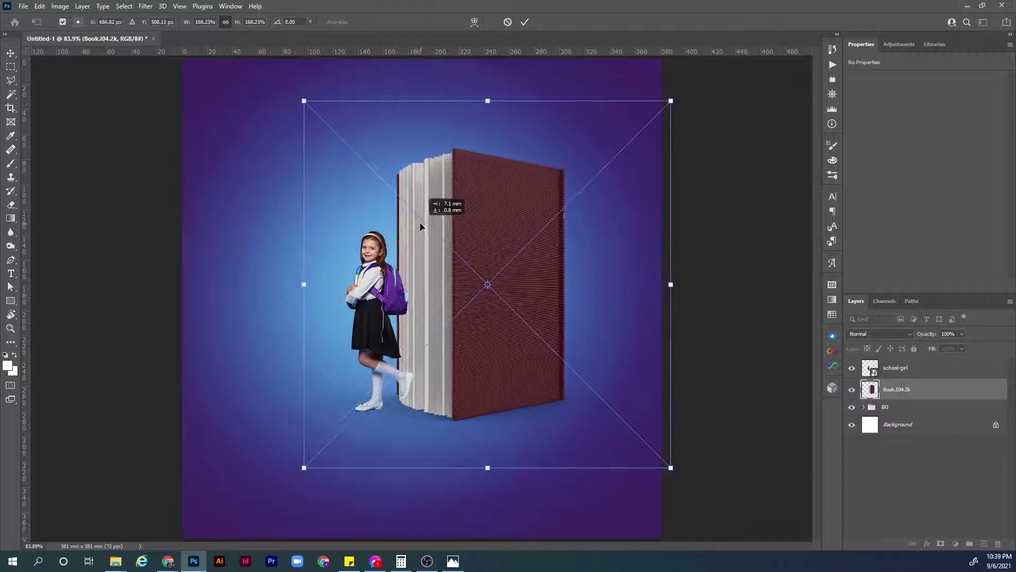